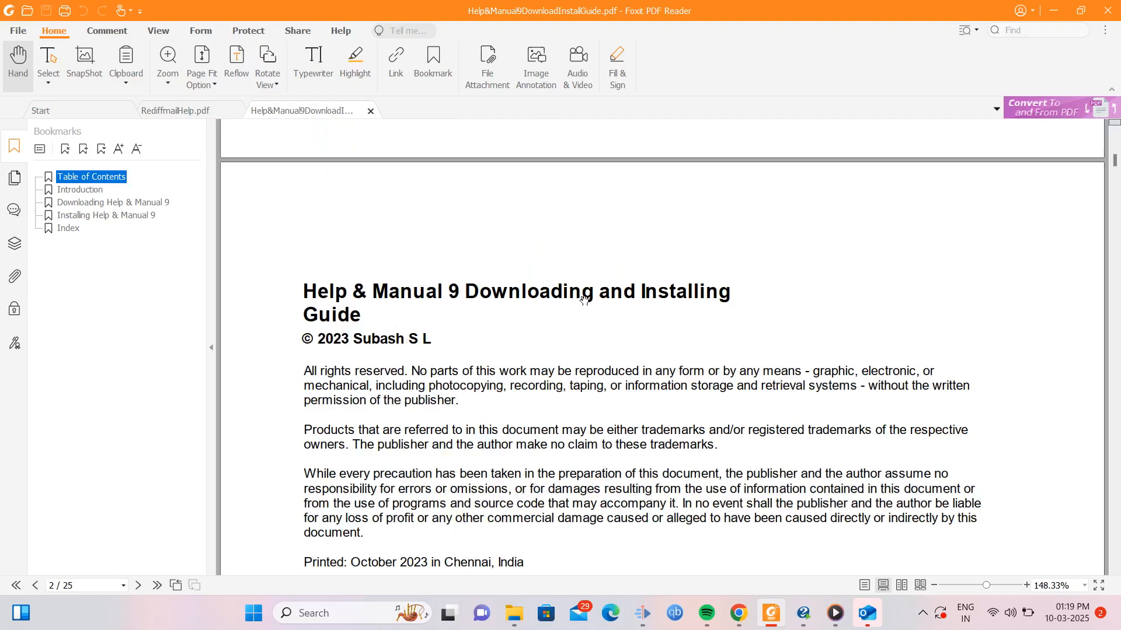
# Examine the title page, table of contents and Downloading Help & Manual 9 section of the installation guide PDF.
pyautogui.scroll(5, 730, 324)
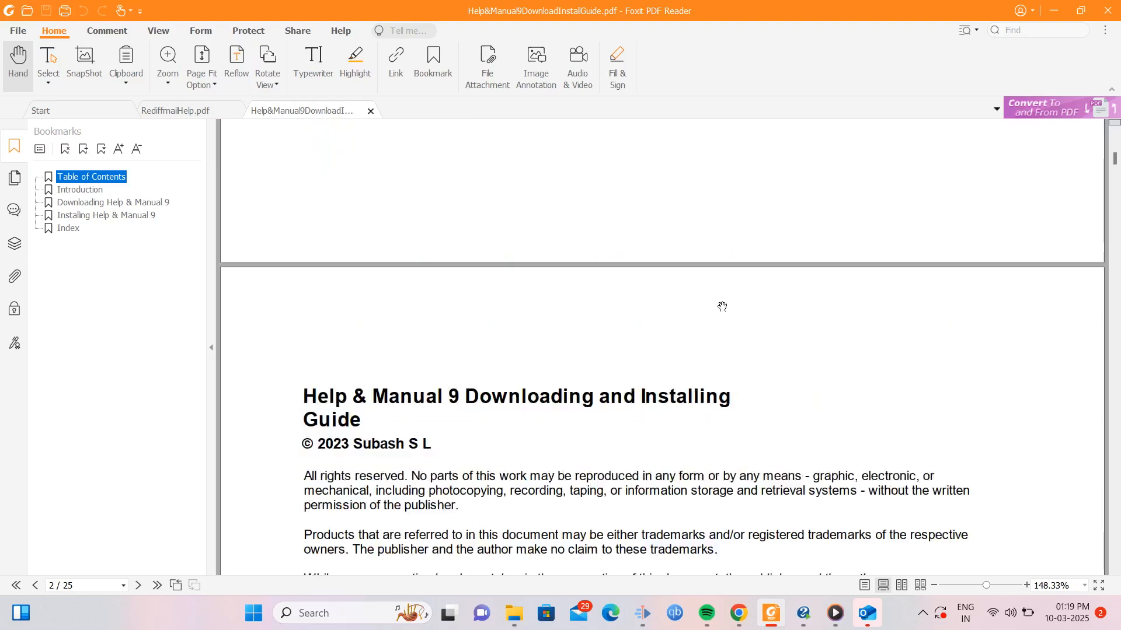
pyautogui.scroll(-15, 704, 331)
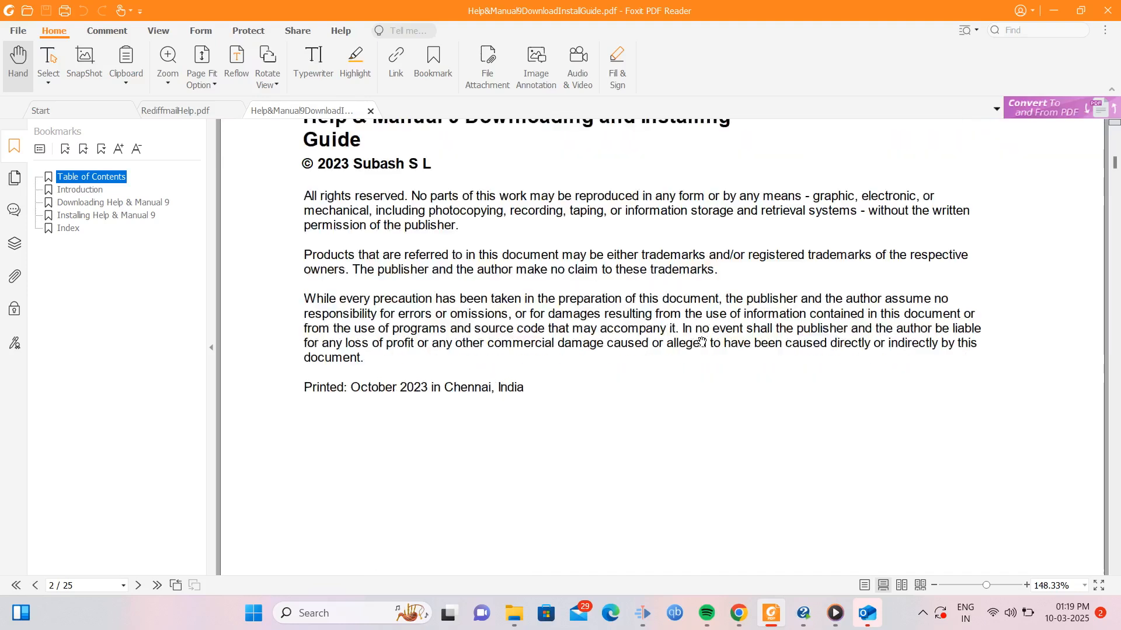
pyautogui.scroll(-20, 702, 349)
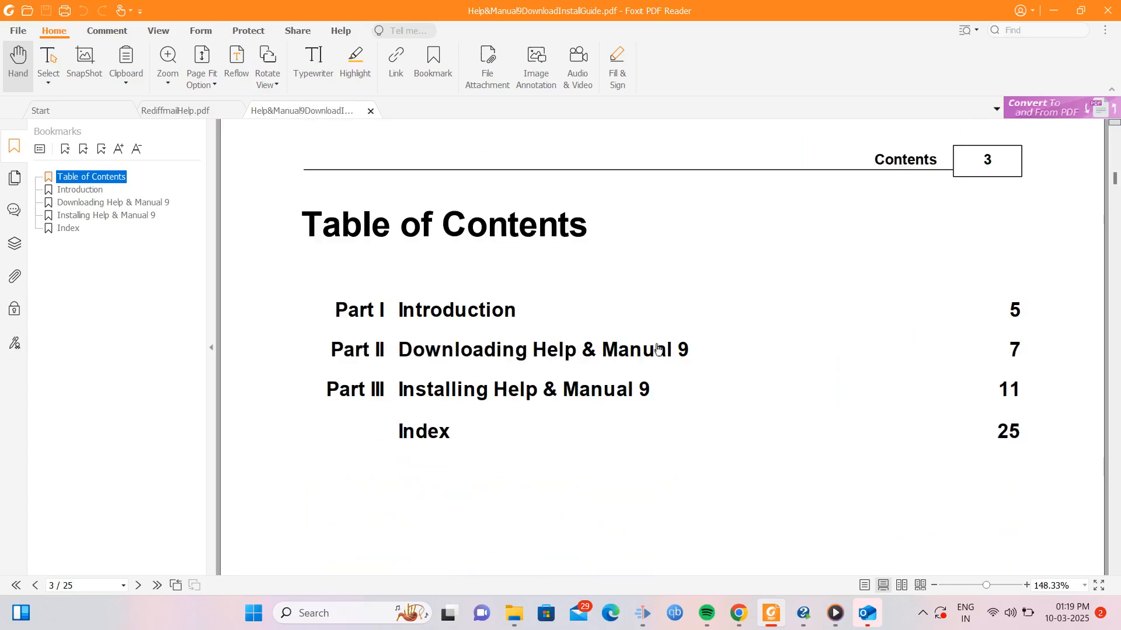
pyautogui.scroll(-10, 652, 349)
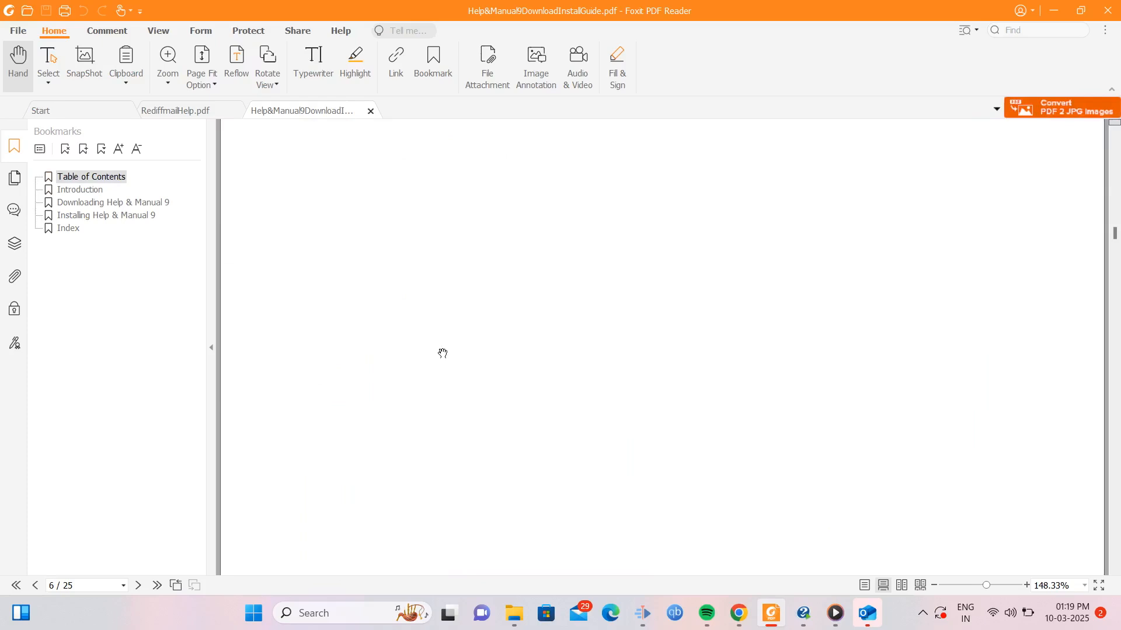
pyautogui.click(67, 189)
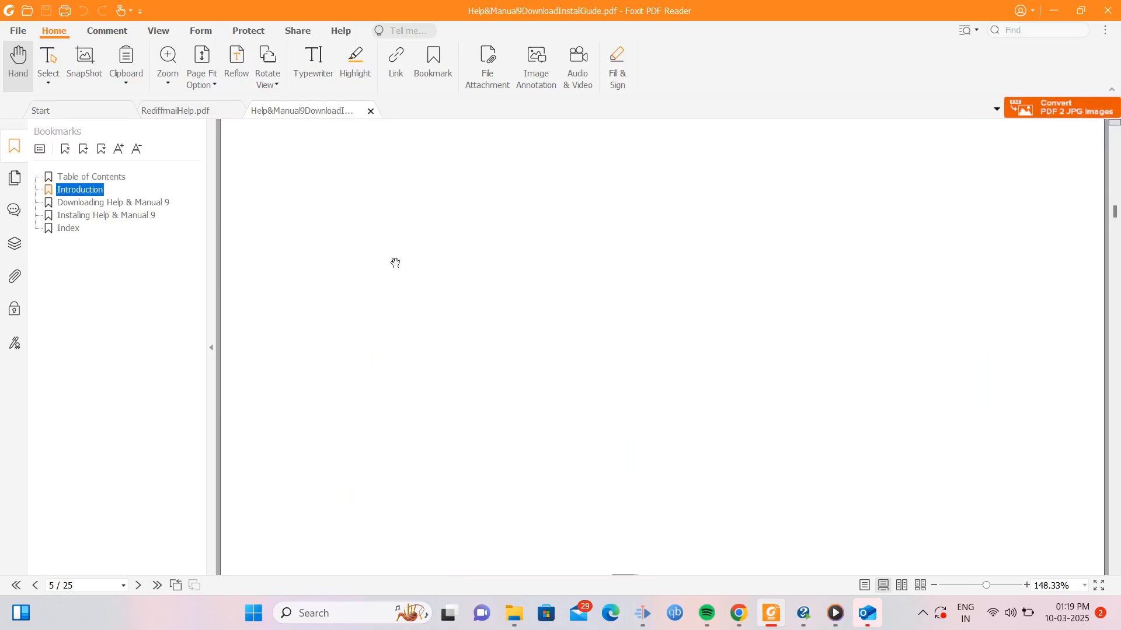
pyautogui.click(150, 203)
pyautogui.scroll(-10, 418, 279)
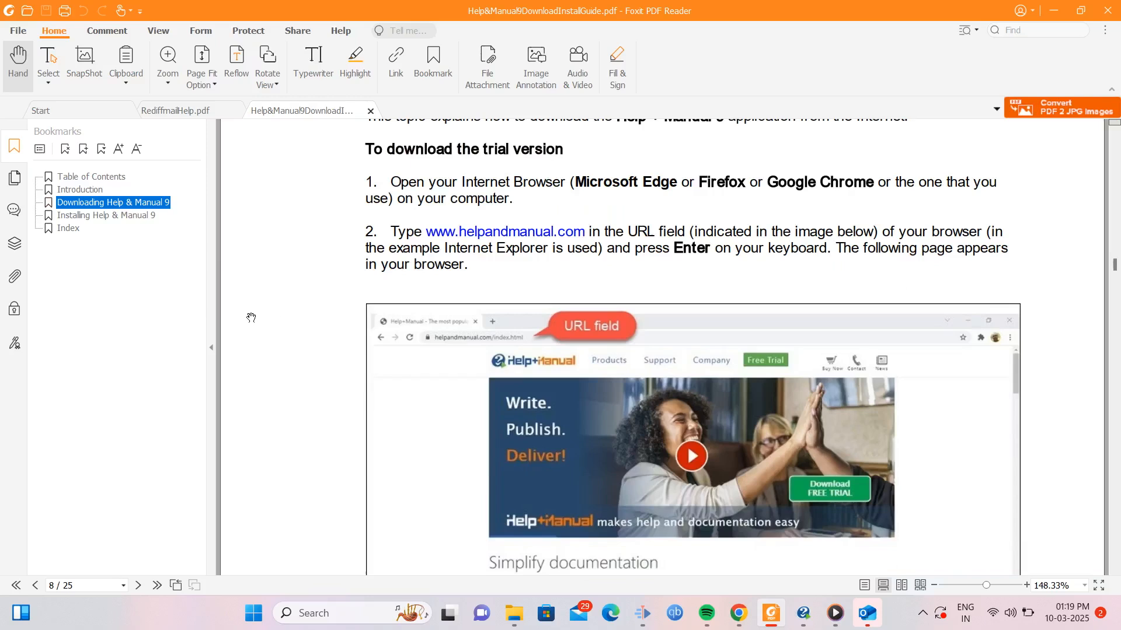
pyautogui.scroll(-6, 292, 325)
pyautogui.scroll(-2, 293, 324)
pyautogui.scroll(4, 293, 324)
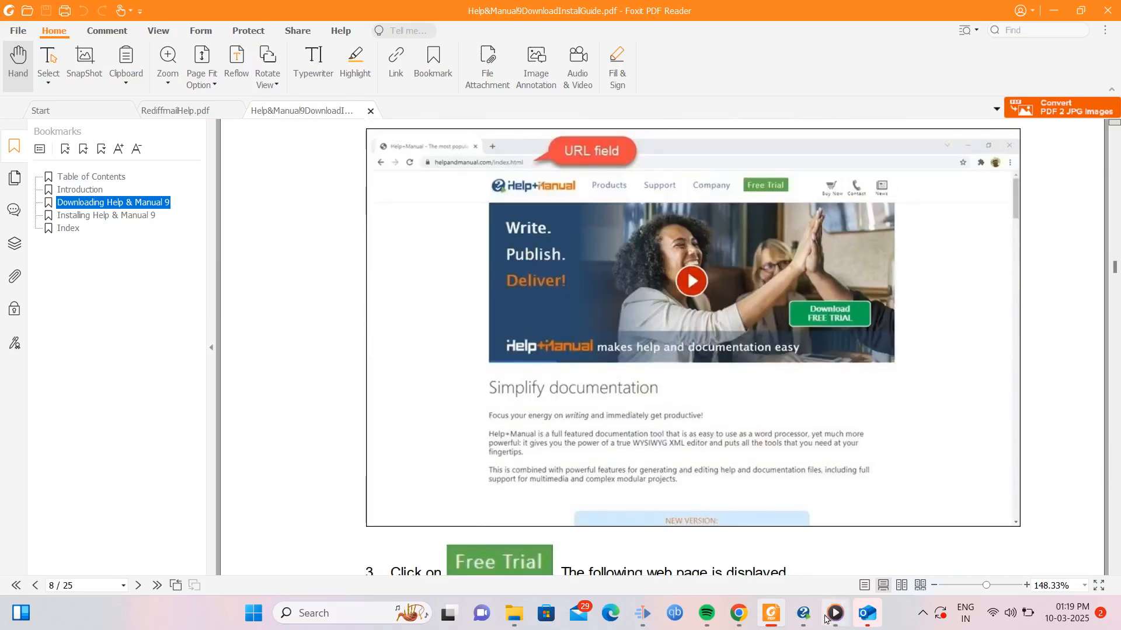
# Switch to Help+Manual and review the templates and skins available for the RediffmailHelp project.
pyautogui.moveTo(803, 619)
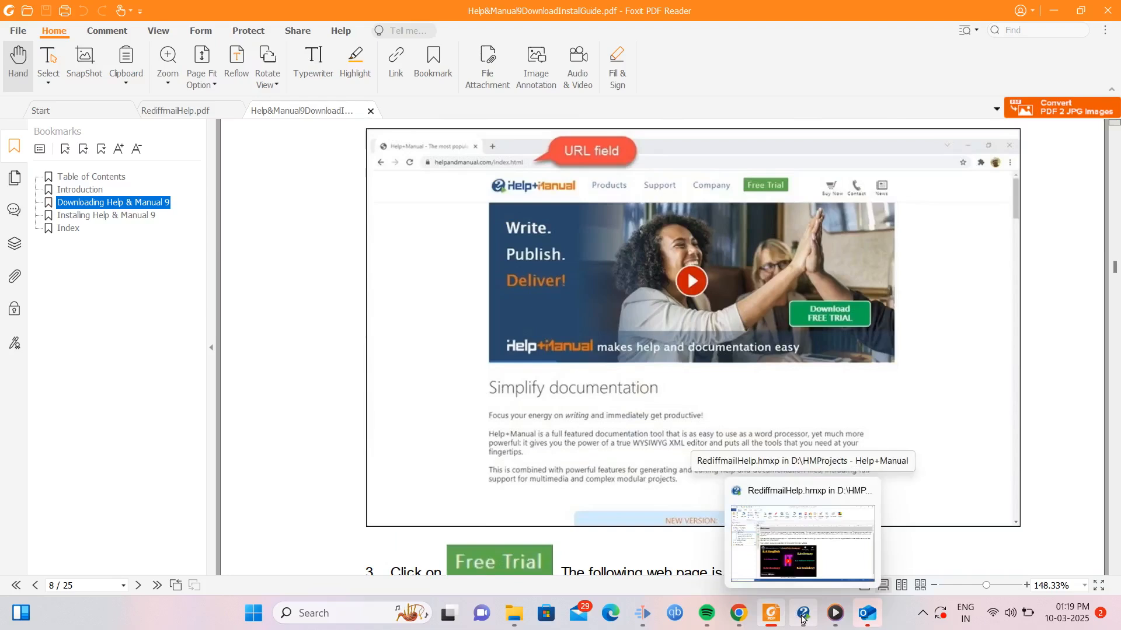
pyautogui.click(803, 619)
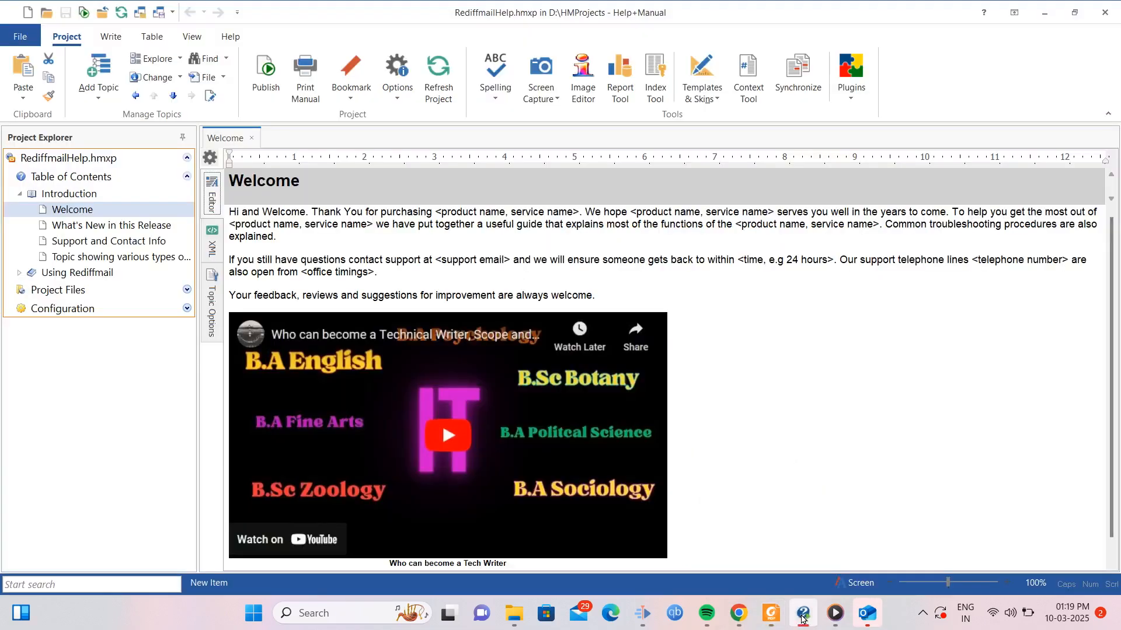
pyautogui.click(715, 99)
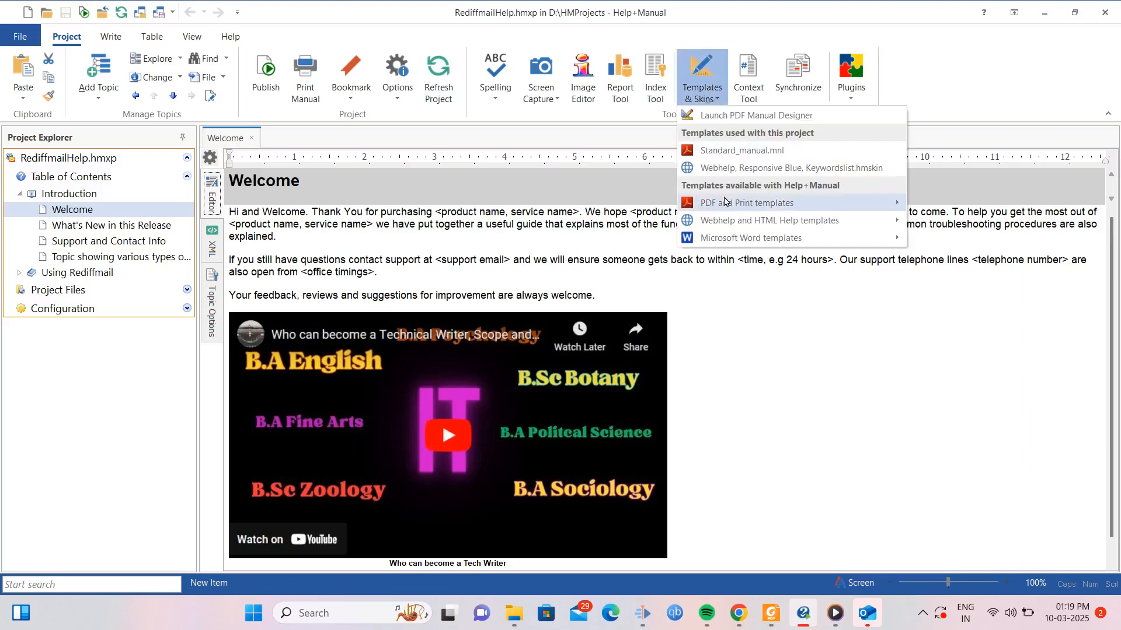
pyautogui.moveTo(722, 203)
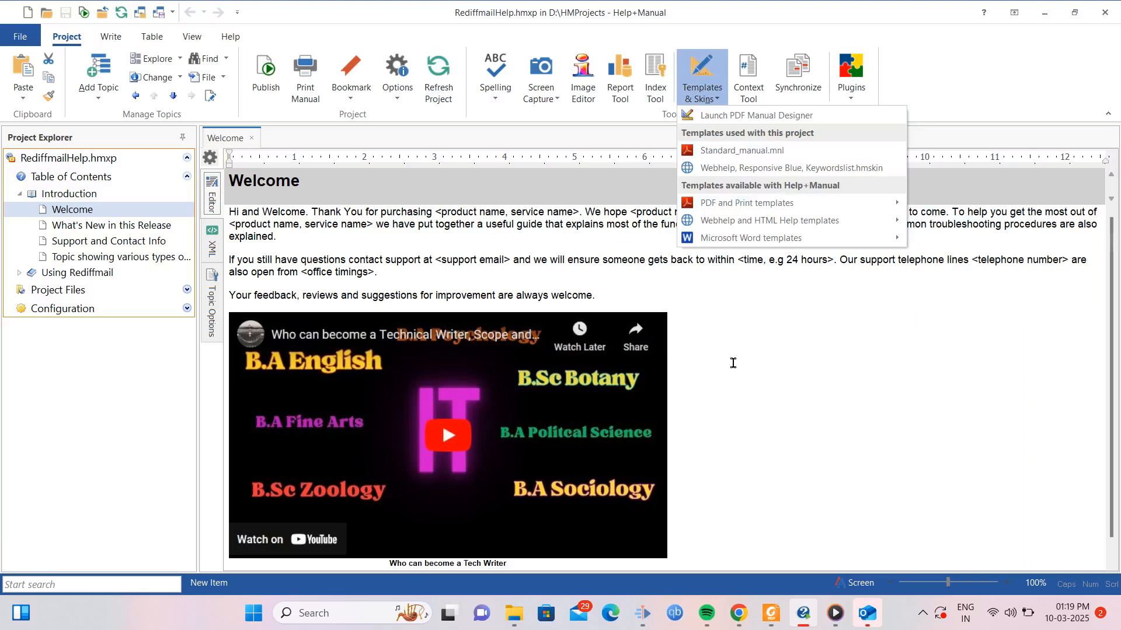
pyautogui.moveTo(772, 618)
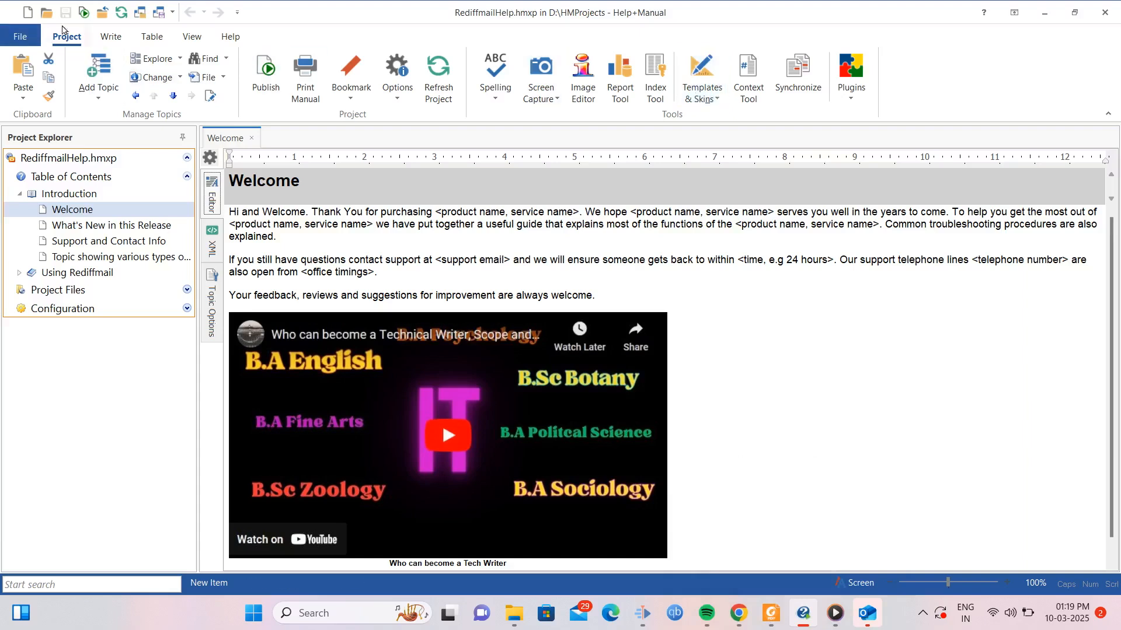
# Open the Classic_manual.mnl PDF template for editing as a copy named Classic_manual2 in the HMProjects folder, and maximize the designer window.
pyautogui.click(704, 101)
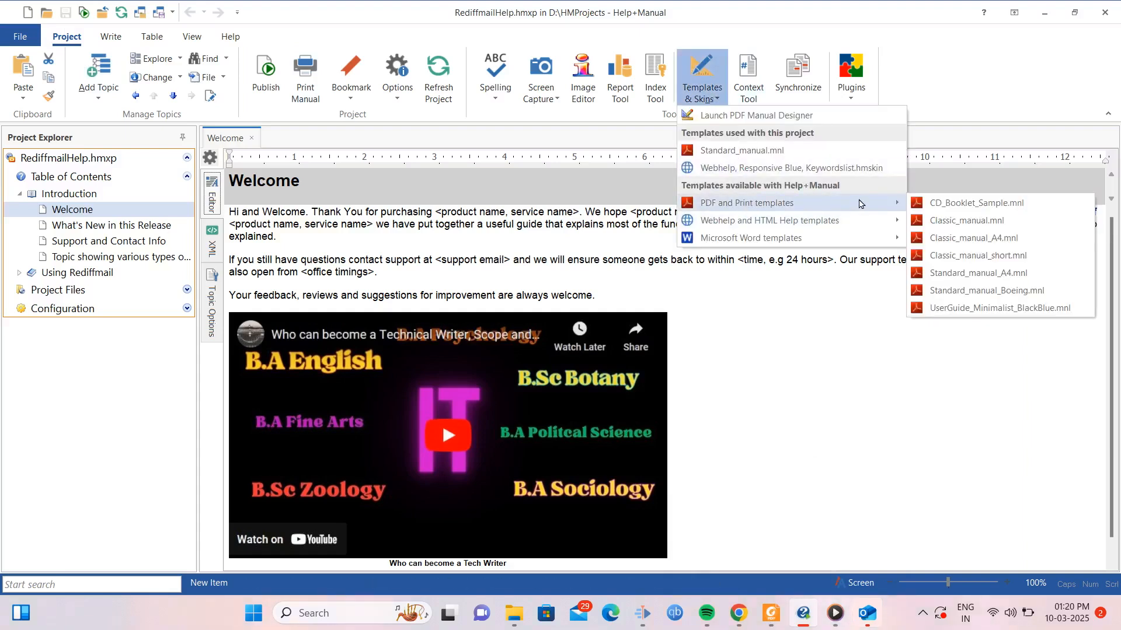
pyautogui.click(958, 225)
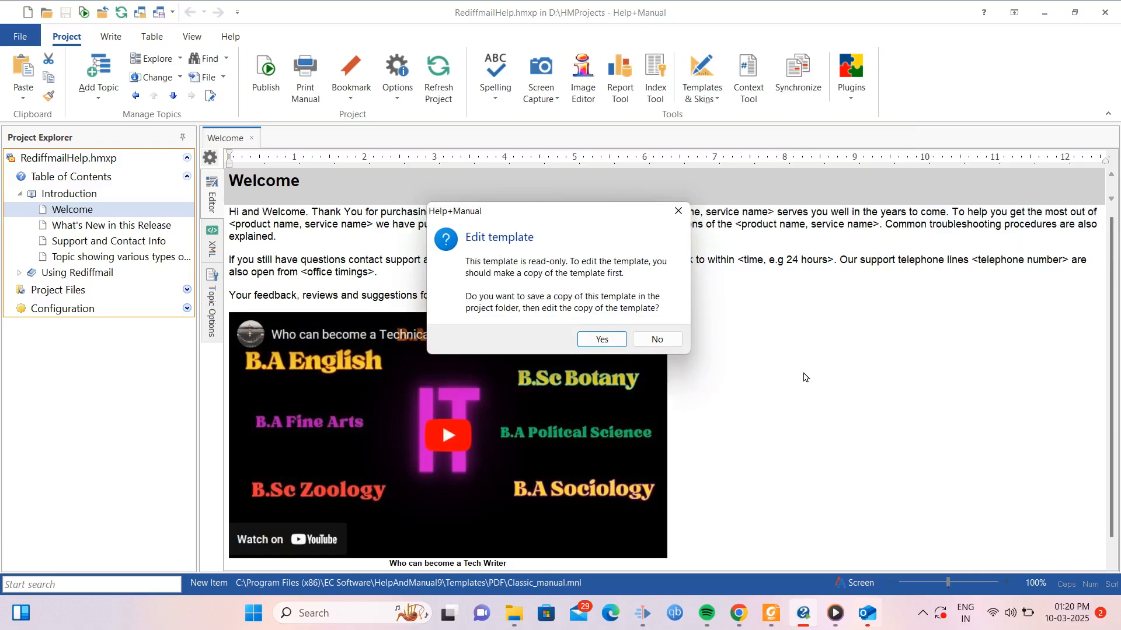
pyautogui.click(603, 340)
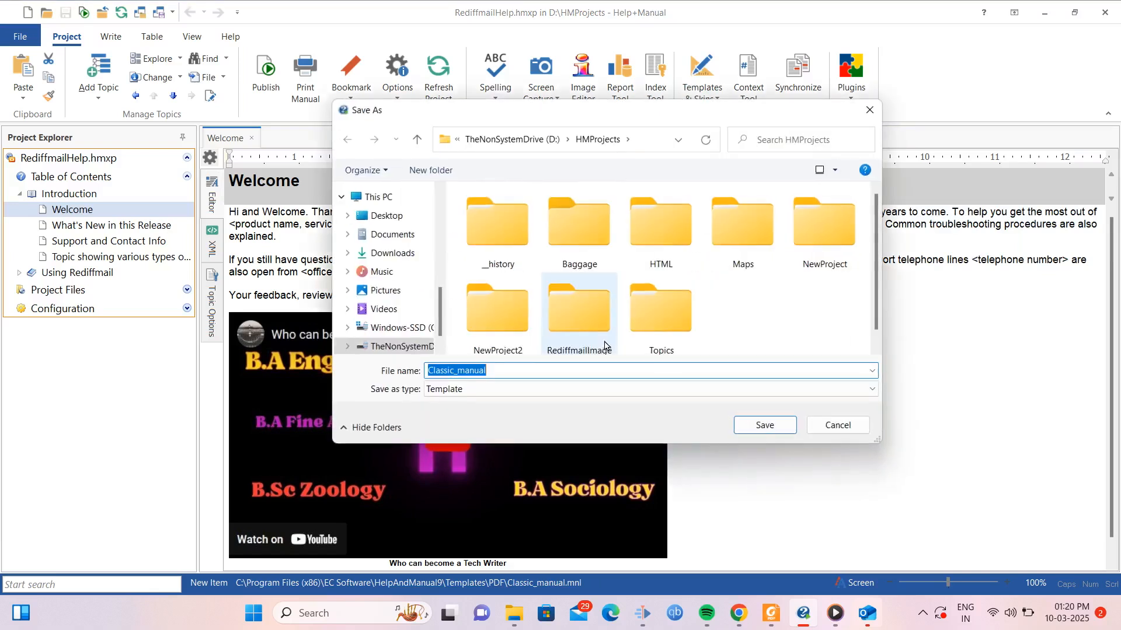
pyautogui.click(515, 368)
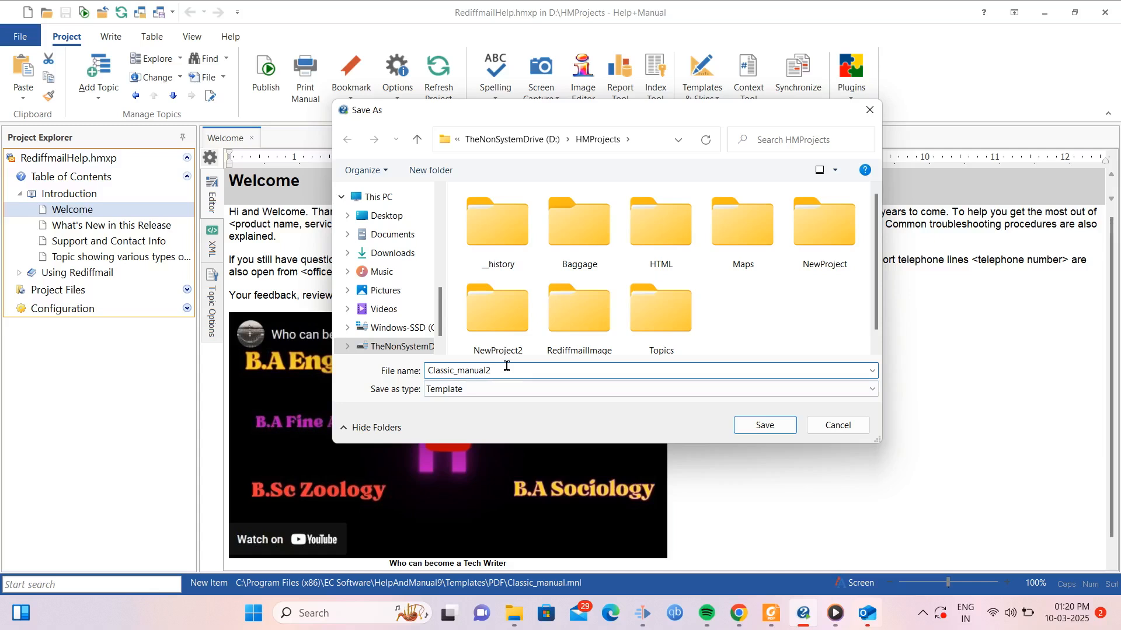
pyautogui.click(766, 425)
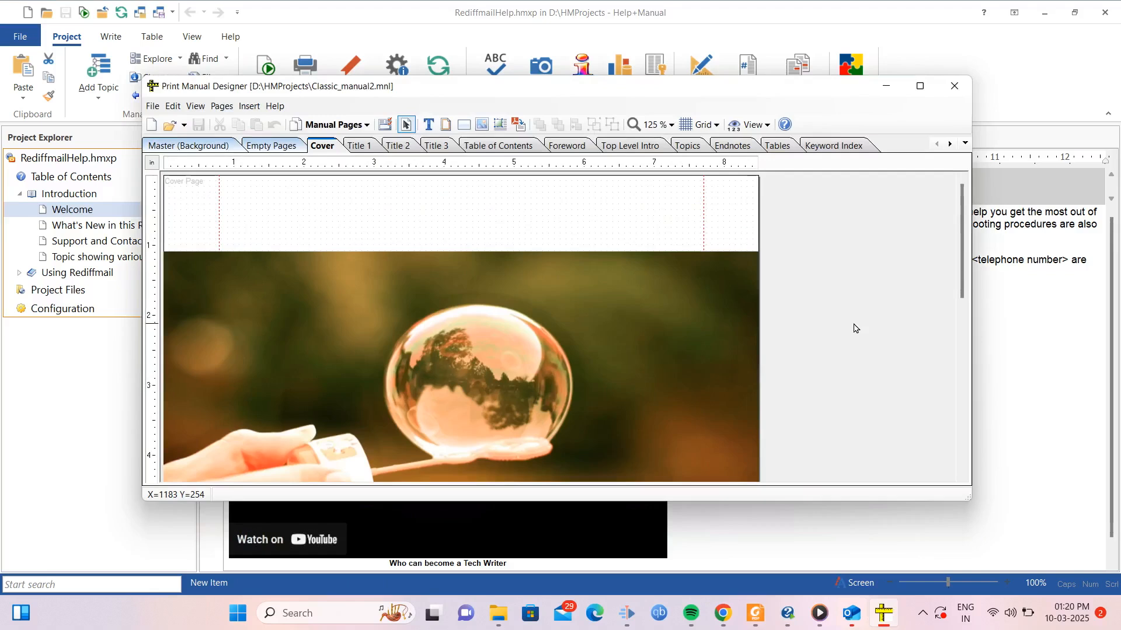
pyautogui.click(920, 88)
# Load the RediffmailLogo file as the new picture in the properties of the cover page image.
pyautogui.click(222, 288)
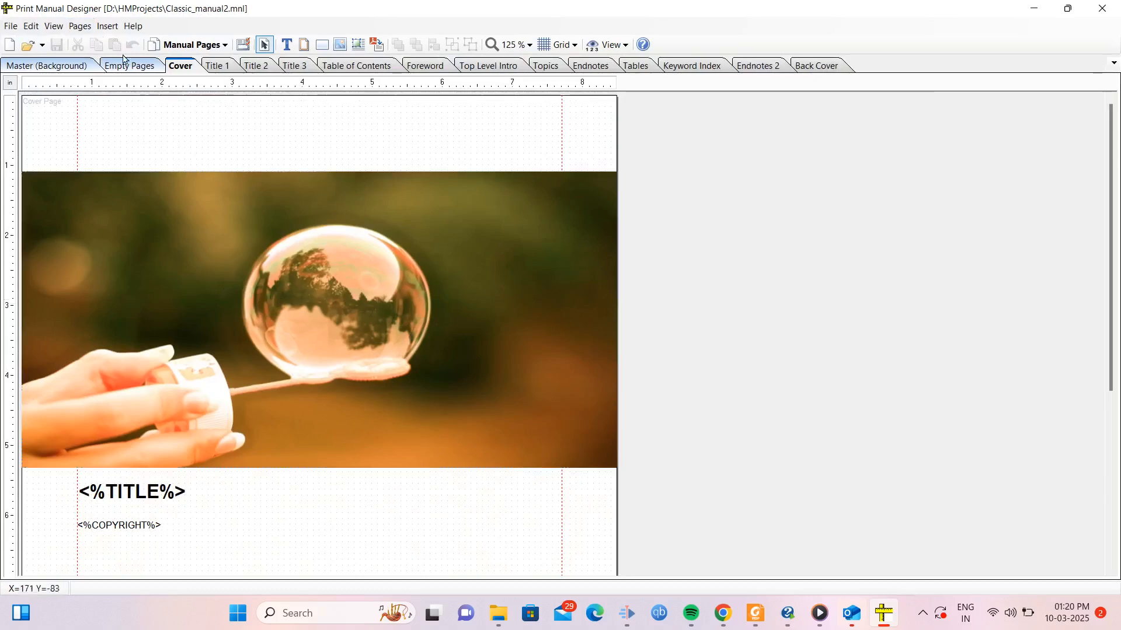
pyautogui.scroll(-4, 281, 315)
pyautogui.scroll(3, 295, 321)
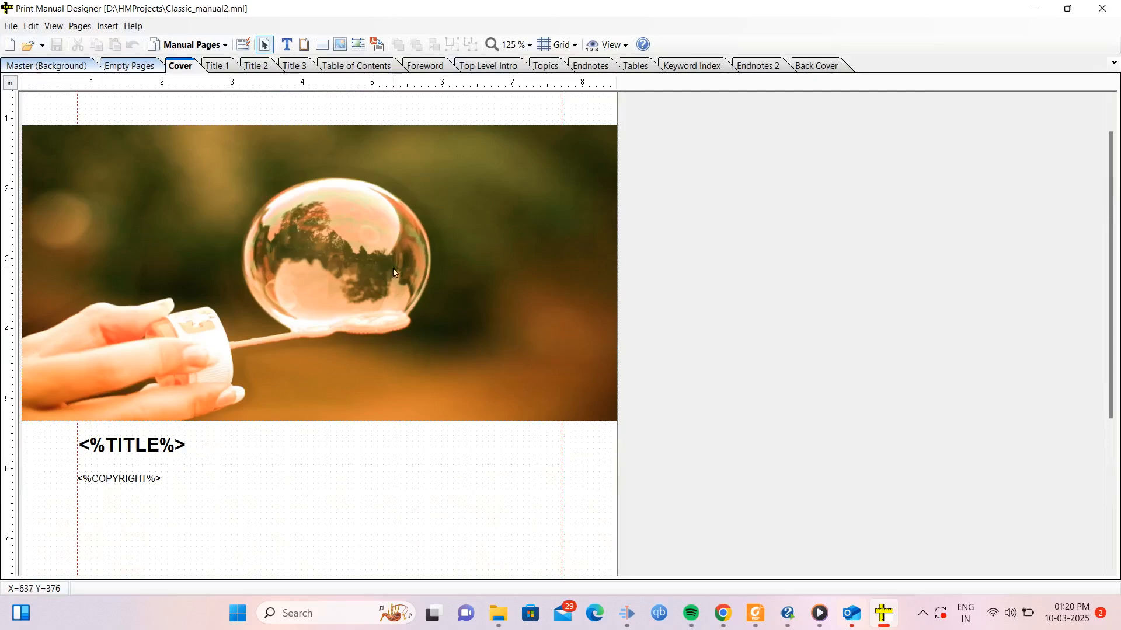
pyautogui.scroll(1, 350, 327)
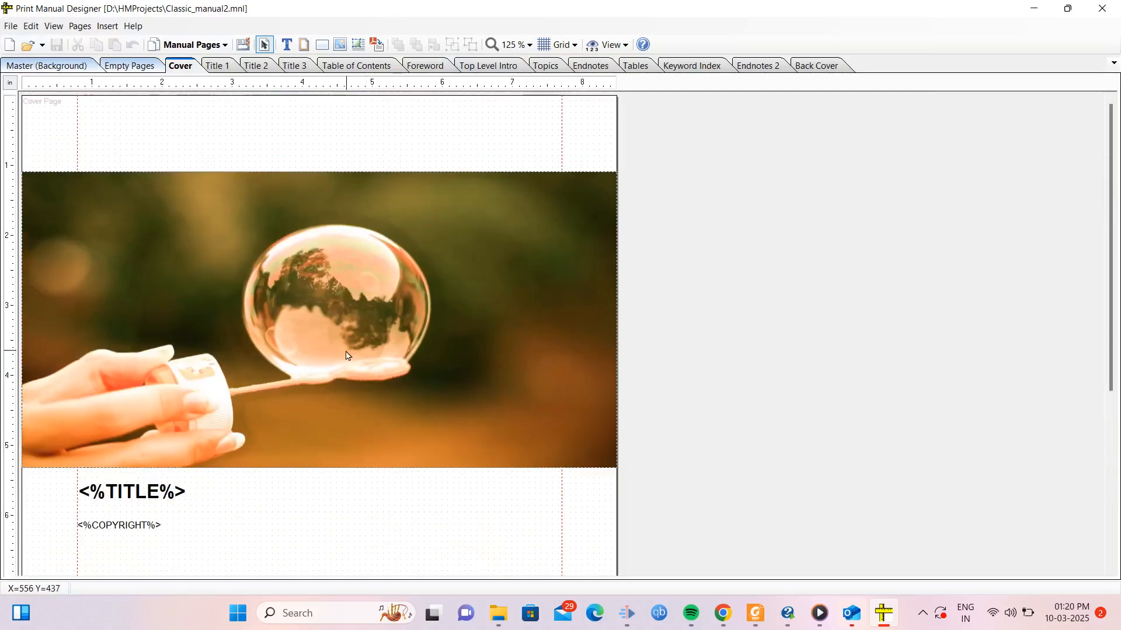
pyautogui.rightClick(310, 343)
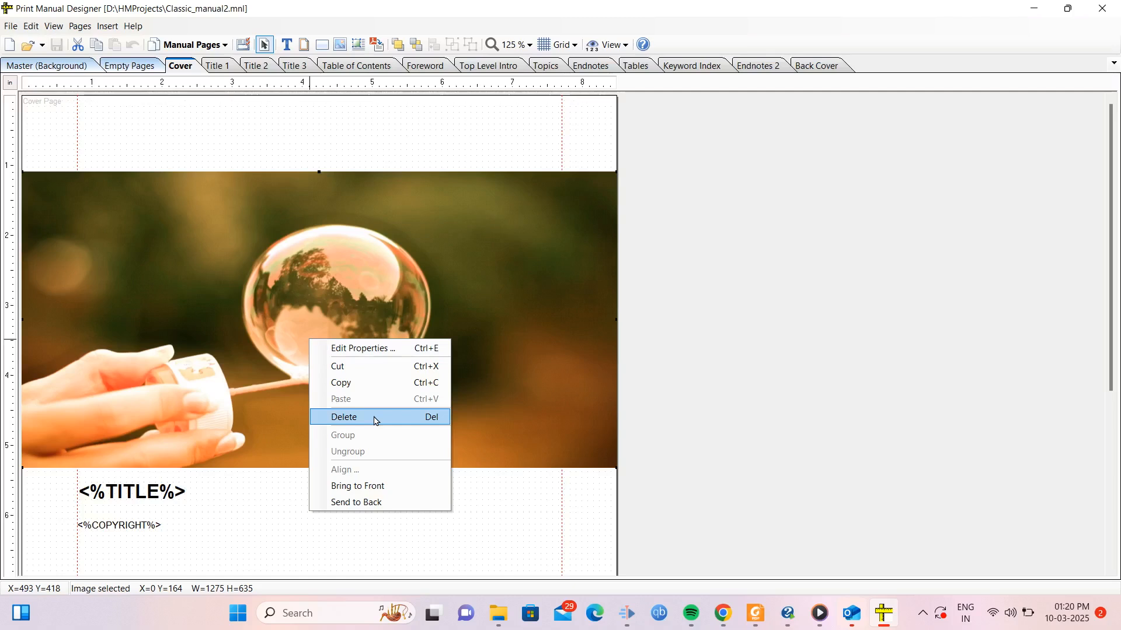
pyautogui.click(377, 349)
pyautogui.moveTo(820, 611)
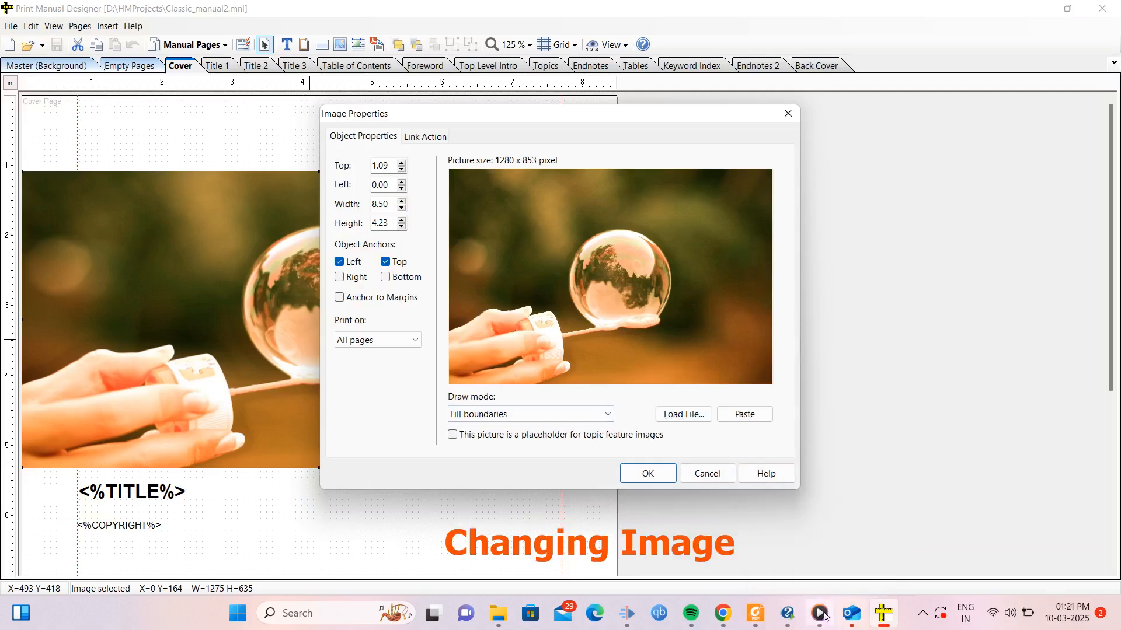
pyautogui.click(682, 415)
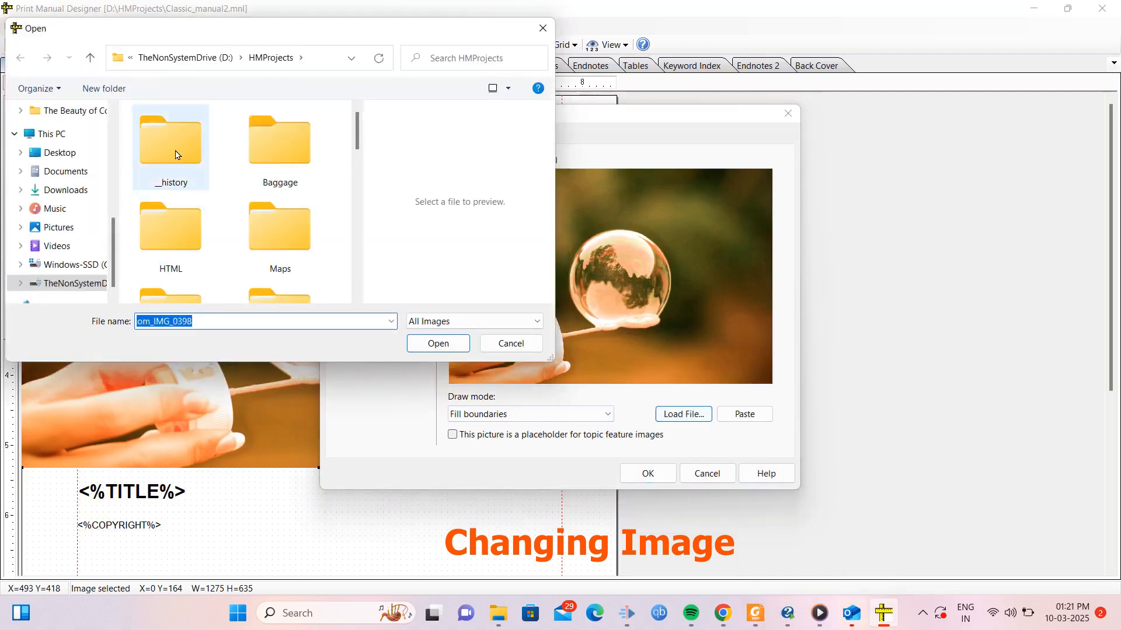
pyautogui.scroll(-6, 201, 181)
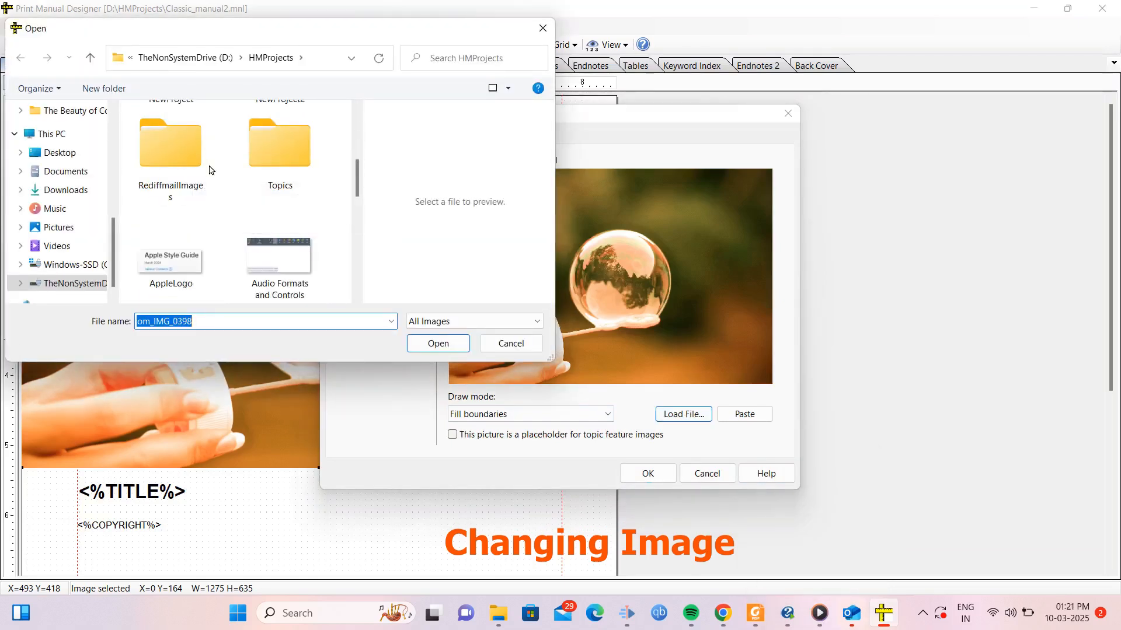
pyautogui.click(270, 181)
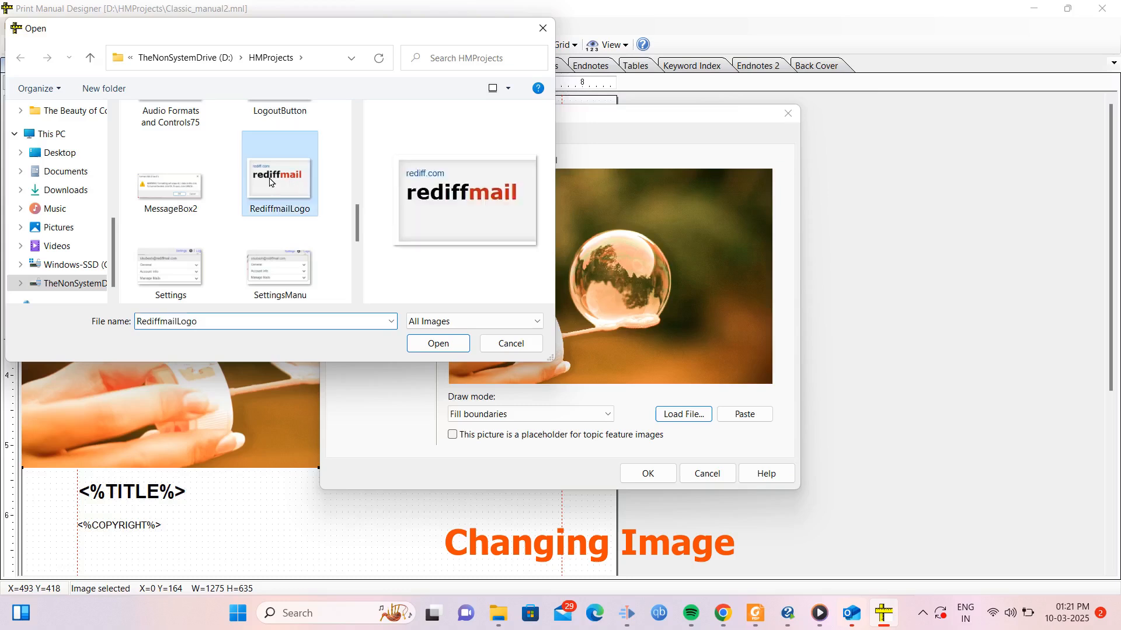
pyautogui.click(448, 348)
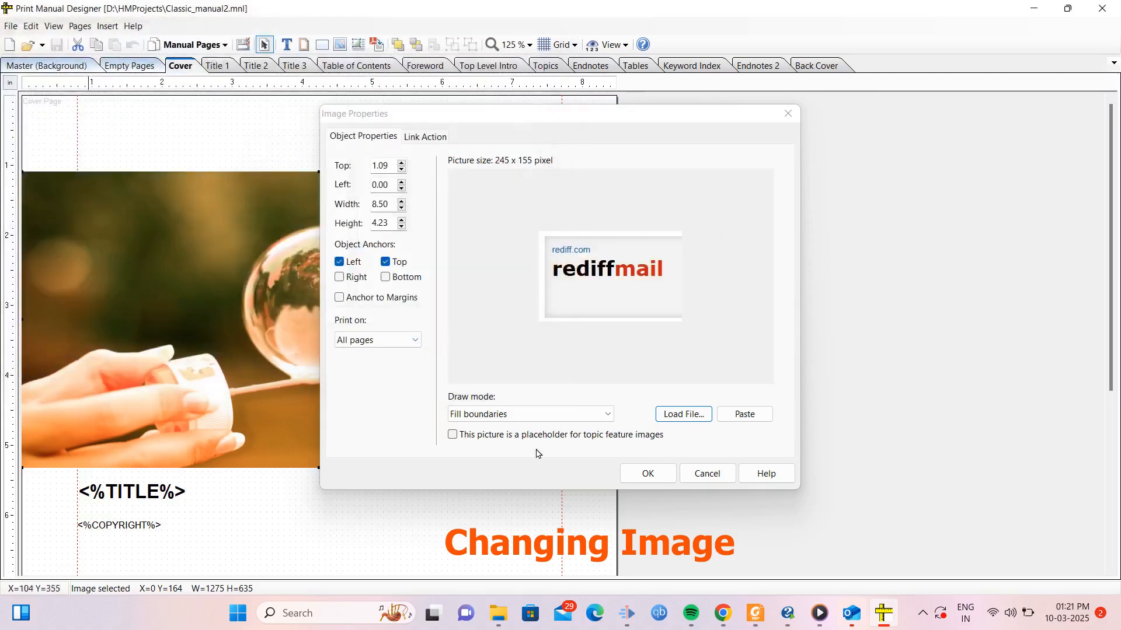
# Set the cover image's draw mode to Stretch ratio and center and apply the image properties.
pyautogui.click(604, 414)
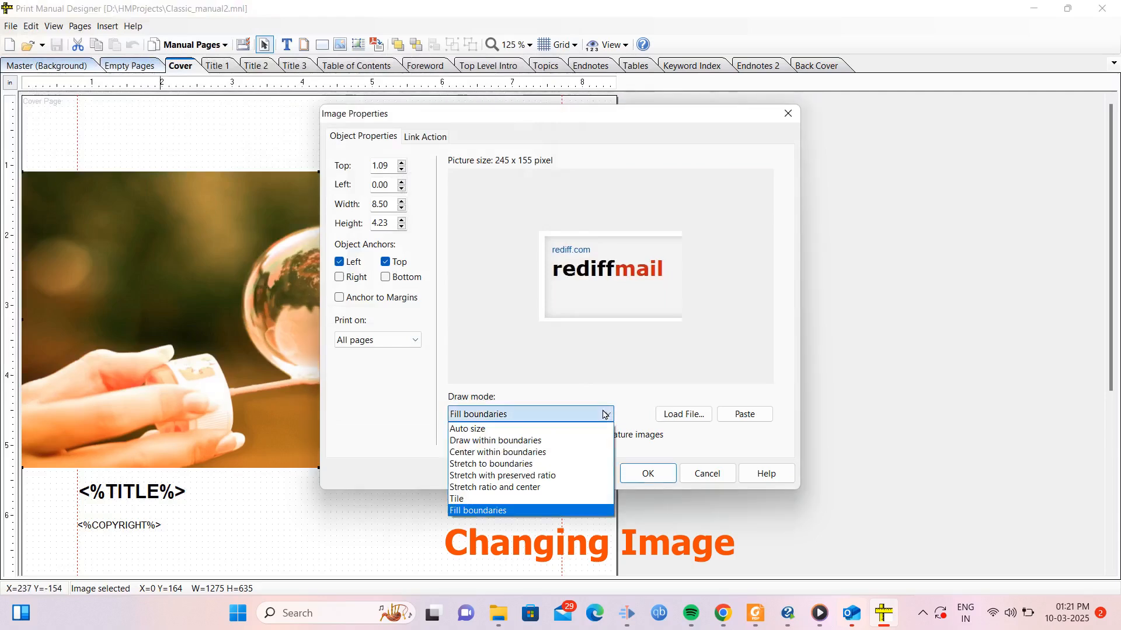
pyautogui.click(545, 489)
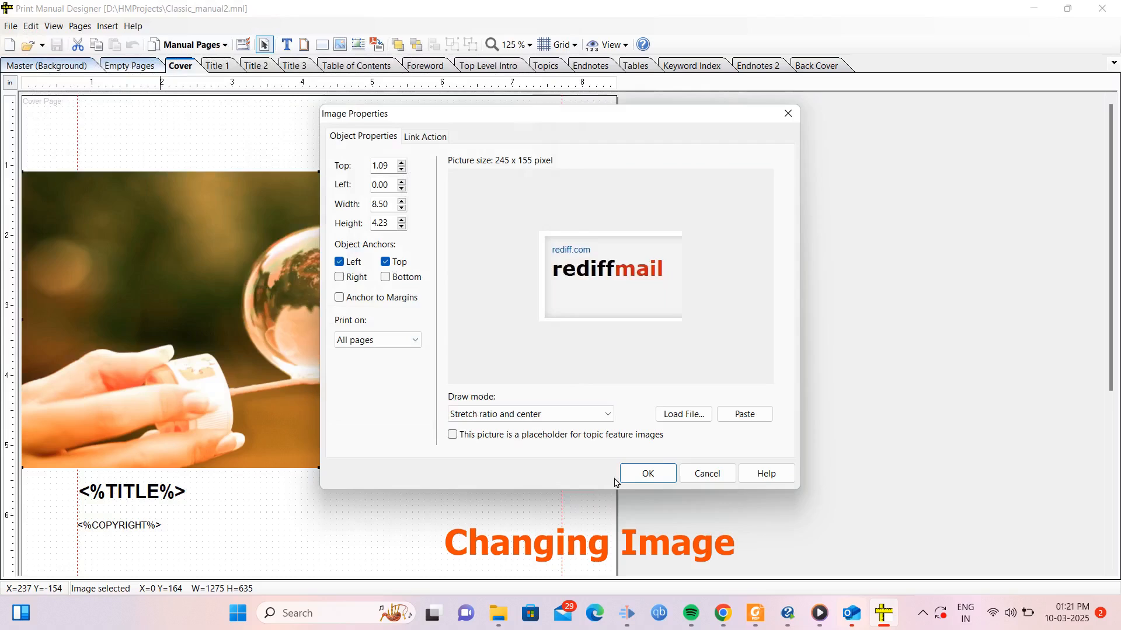
pyautogui.click(646, 473)
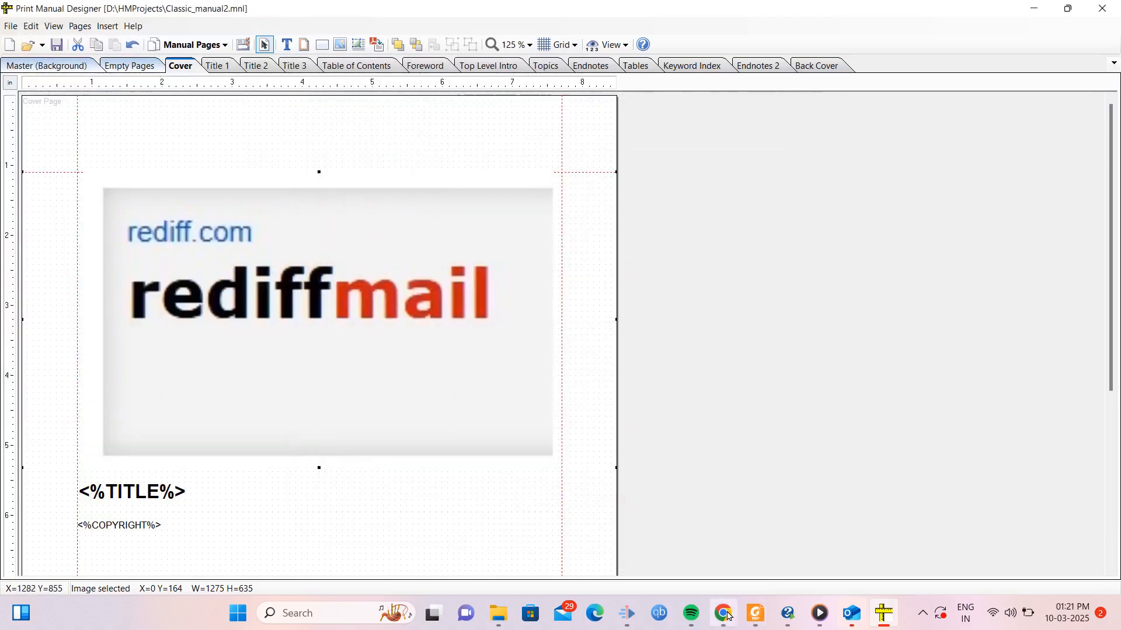
# Switch to Chrome and examine the guide covers in the Students' Projects section of the technical writing samples page.
pyautogui.moveTo(728, 618)
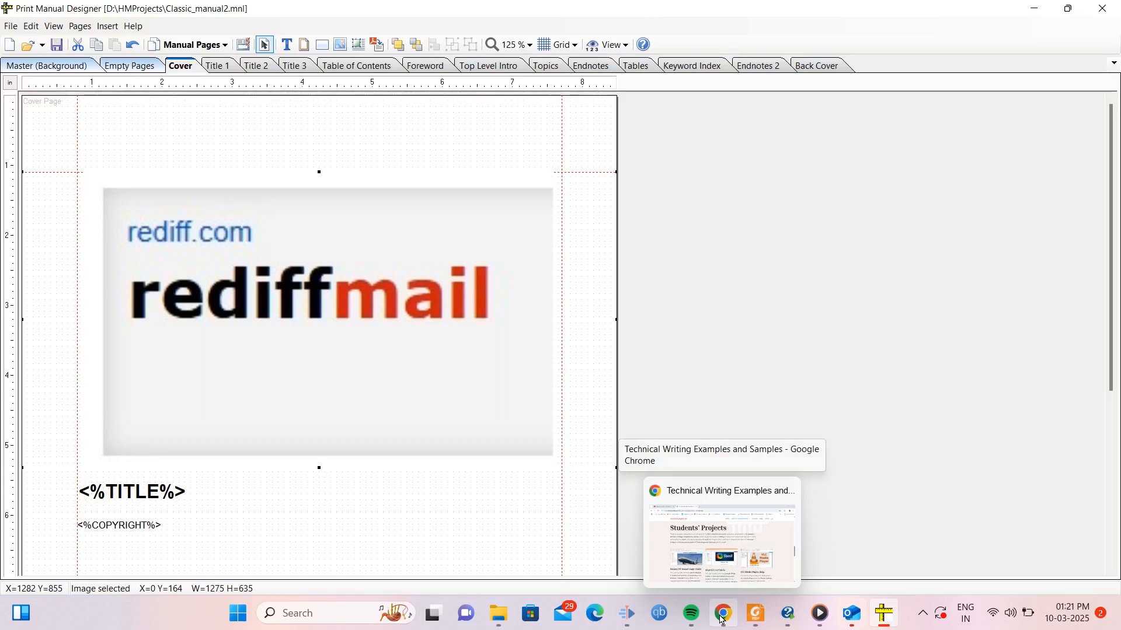
pyautogui.click(722, 620)
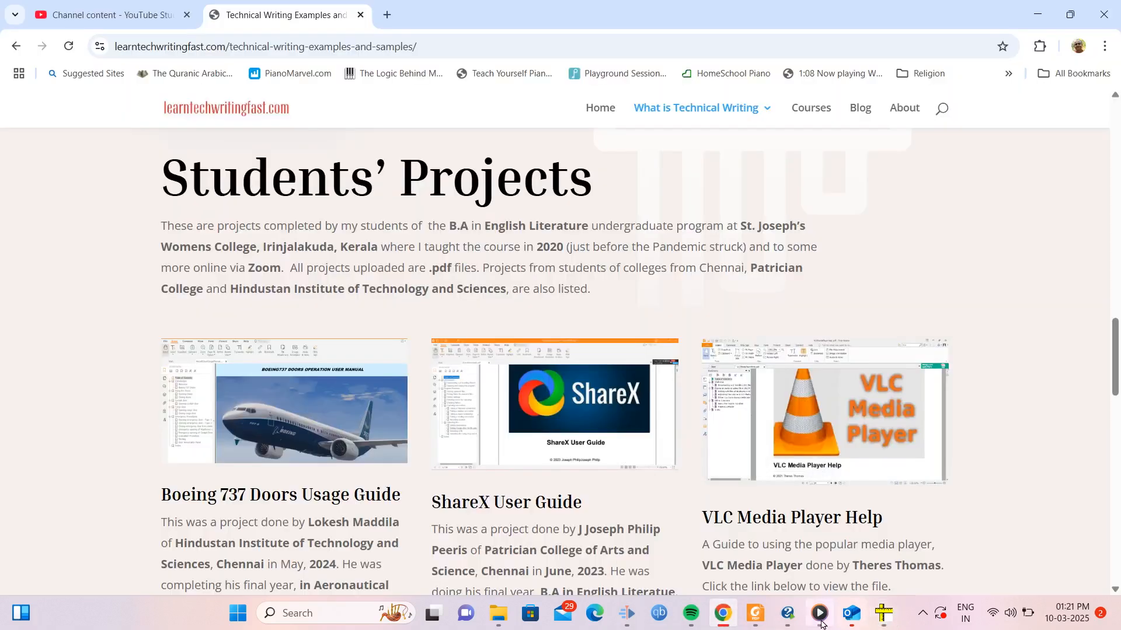
pyautogui.moveTo(819, 615)
pyautogui.click(819, 573)
pyautogui.scroll(3, 974, 355)
pyautogui.scroll(-3, 918, 271)
pyautogui.scroll(-12, 915, 271)
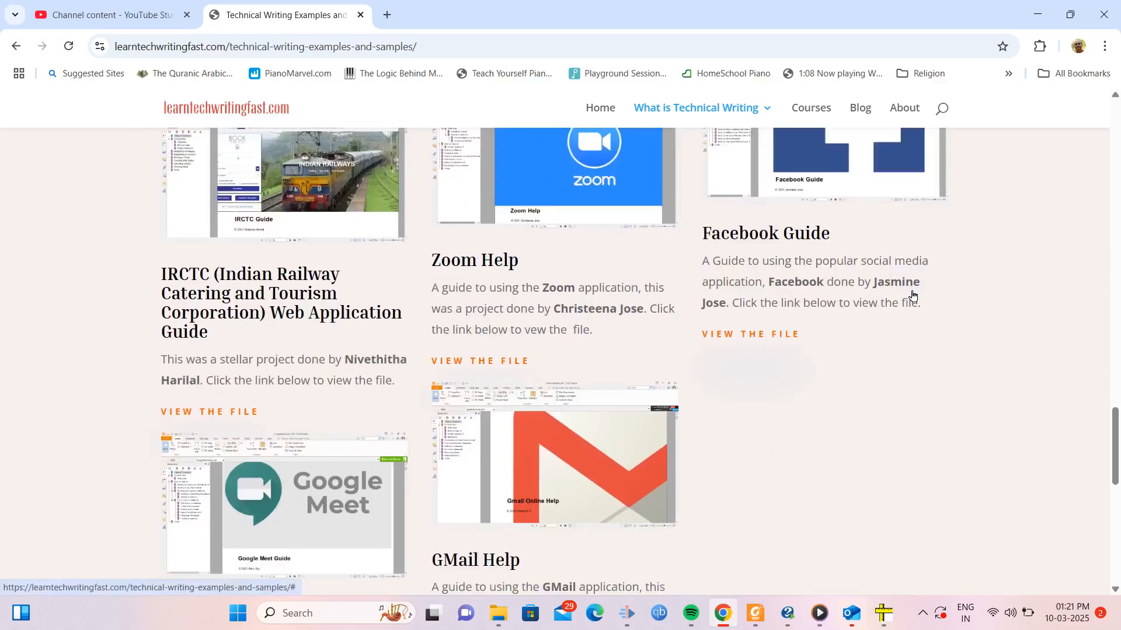
pyautogui.scroll(8, 914, 296)
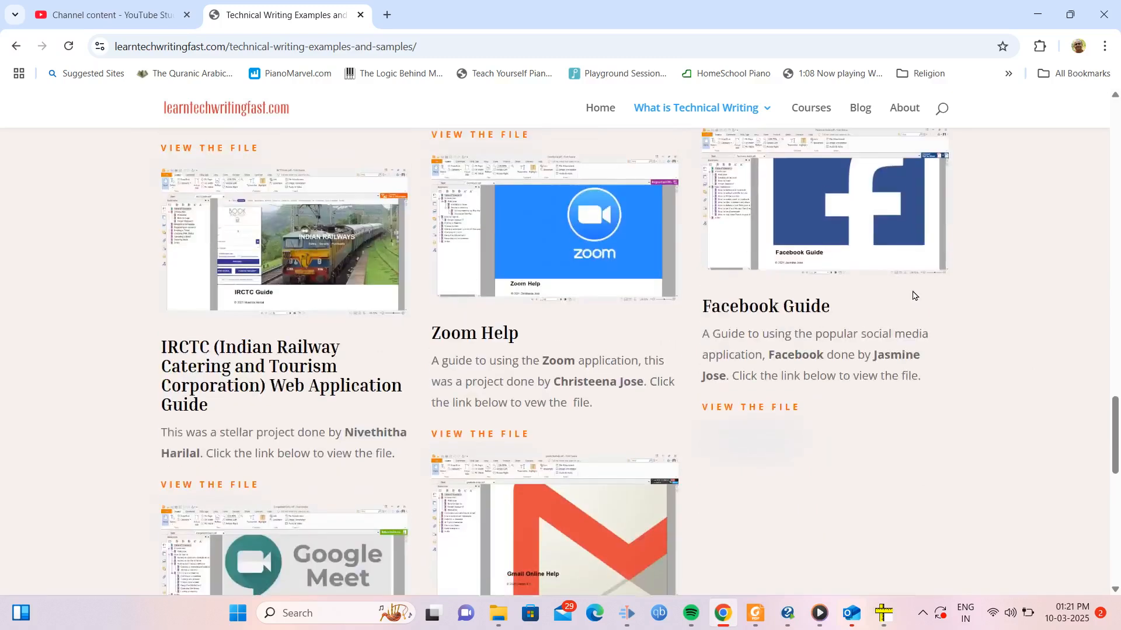
pyautogui.scroll(4, 913, 296)
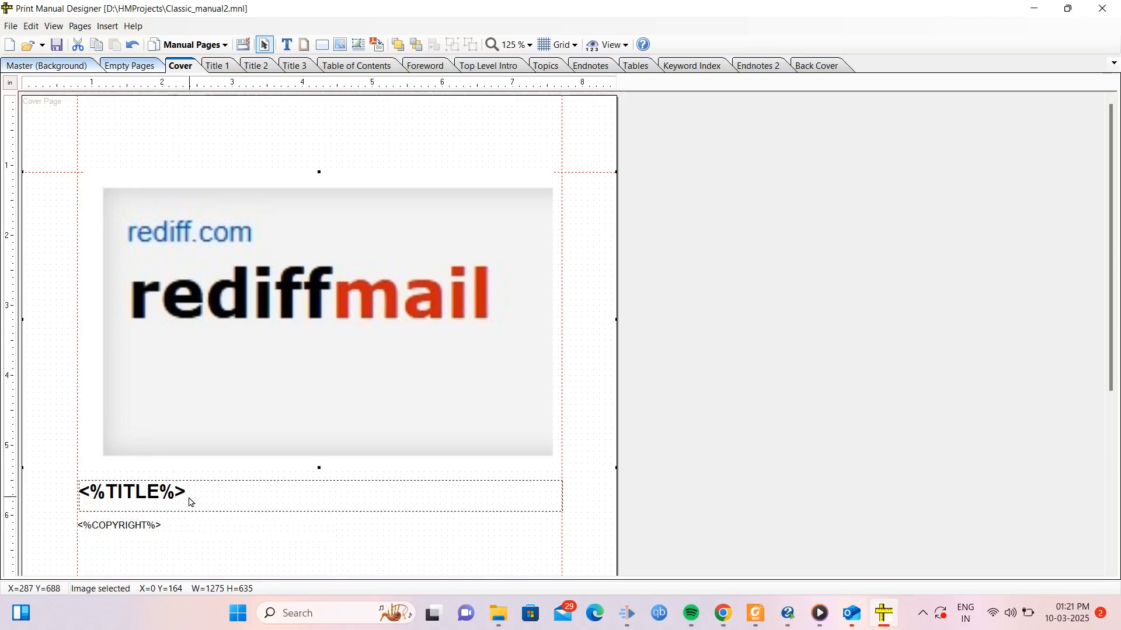
# Review the label properties of the title variable on the cover page, close them unchanged, and view the rest of the page.
pyautogui.click(229, 500)
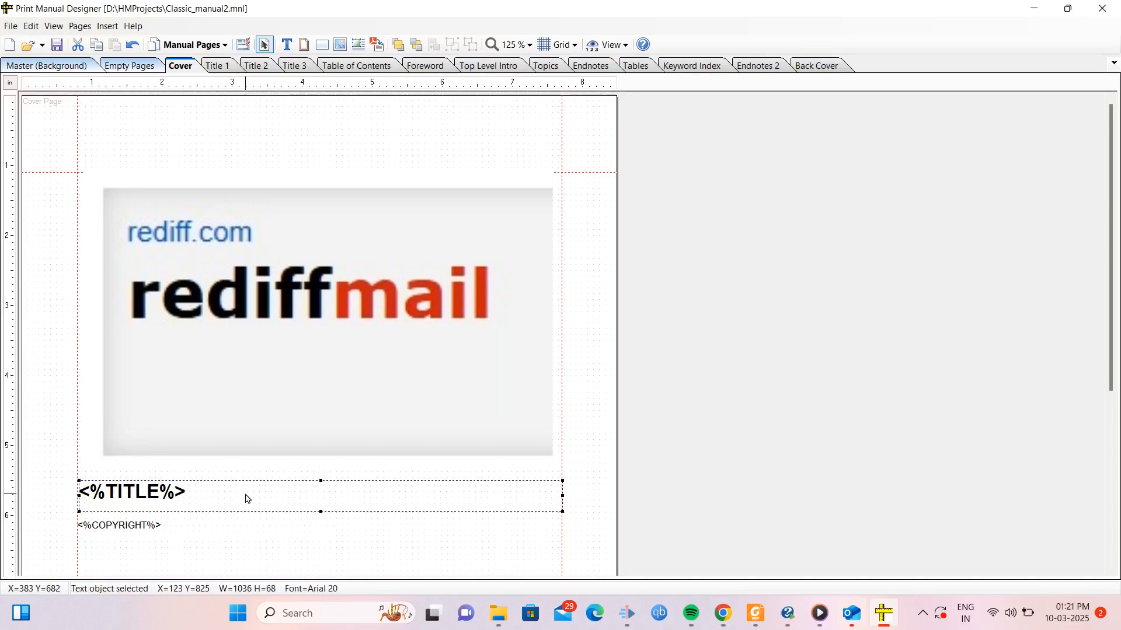
pyautogui.rightClick(246, 499)
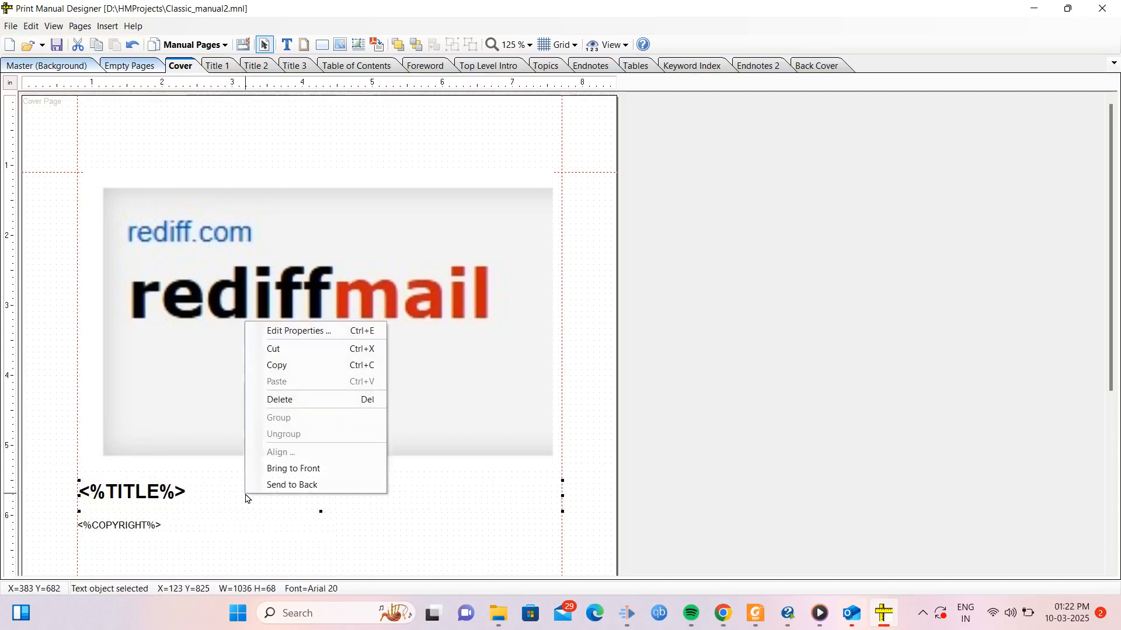
pyautogui.click(313, 332)
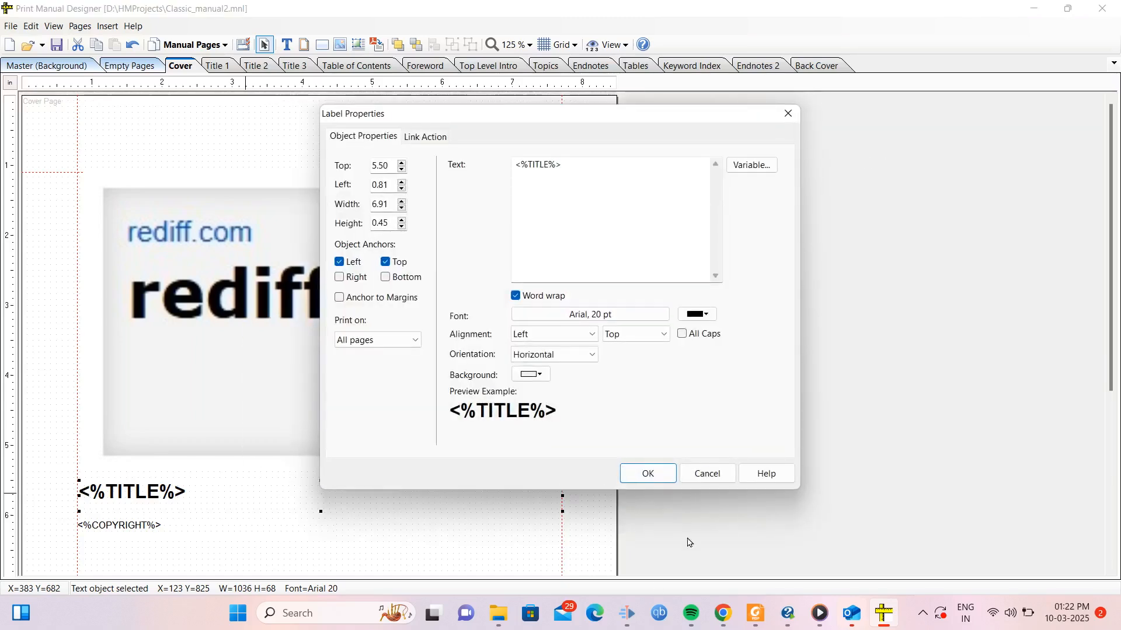
pyautogui.click(708, 473)
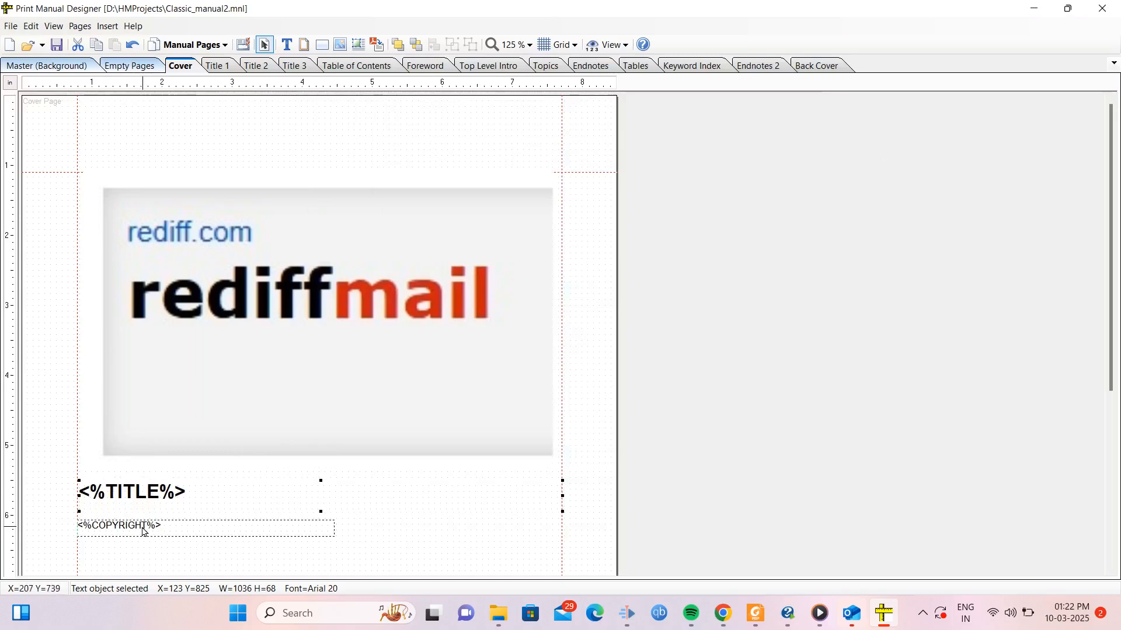
pyautogui.scroll(-4, 362, 455)
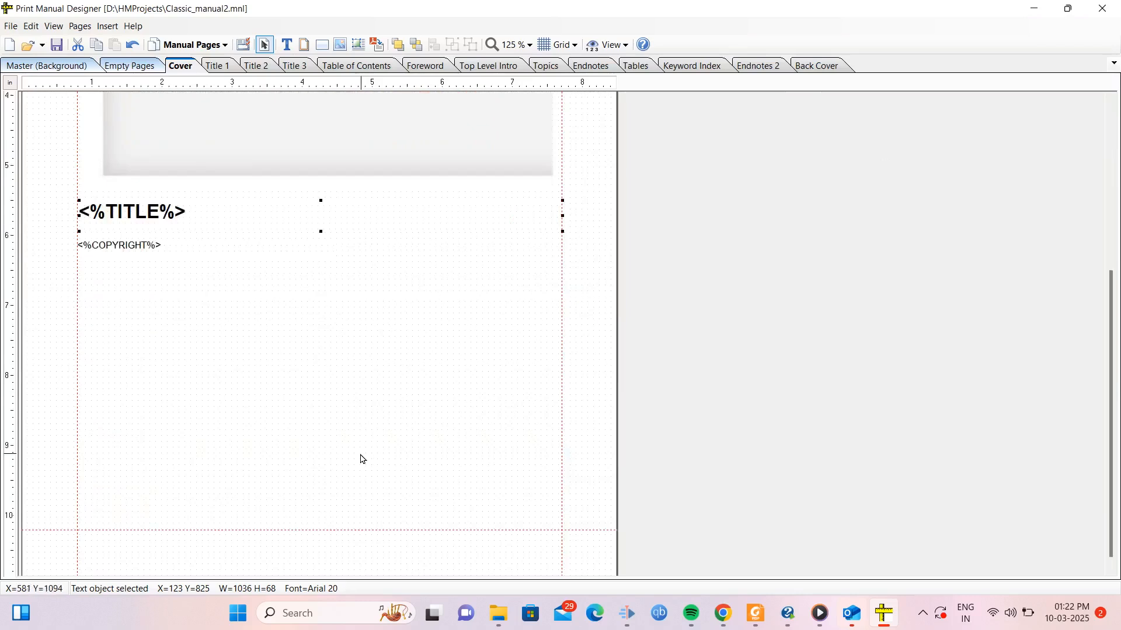
pyautogui.scroll(4, 361, 457)
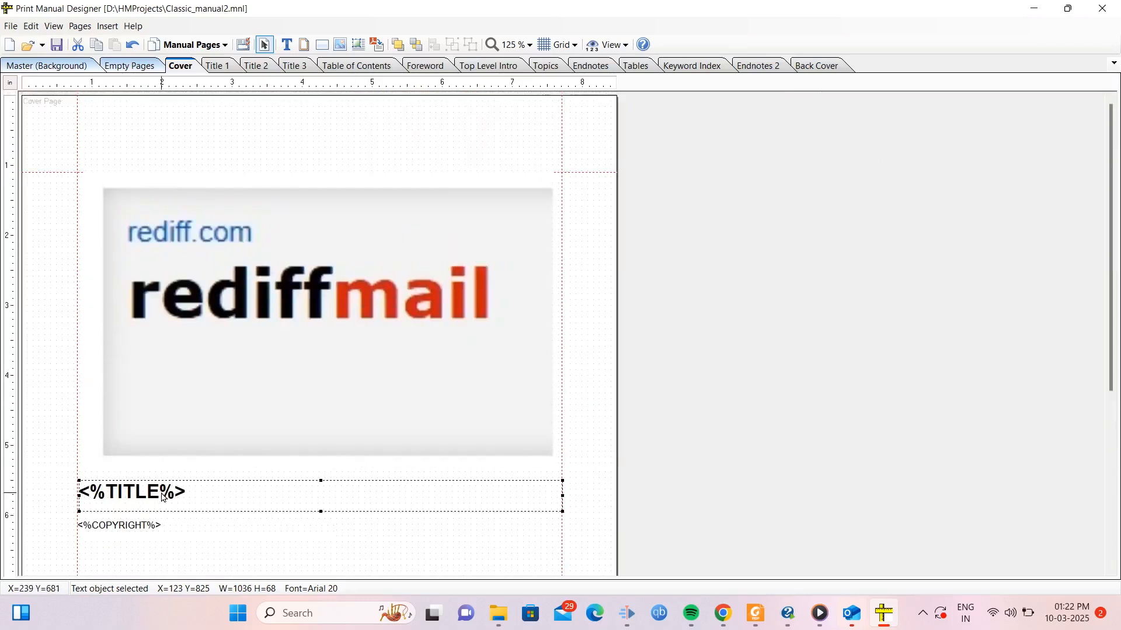
# Look through the contents of the Title 1 and Title 2 pages of the template.
pyautogui.click(217, 64)
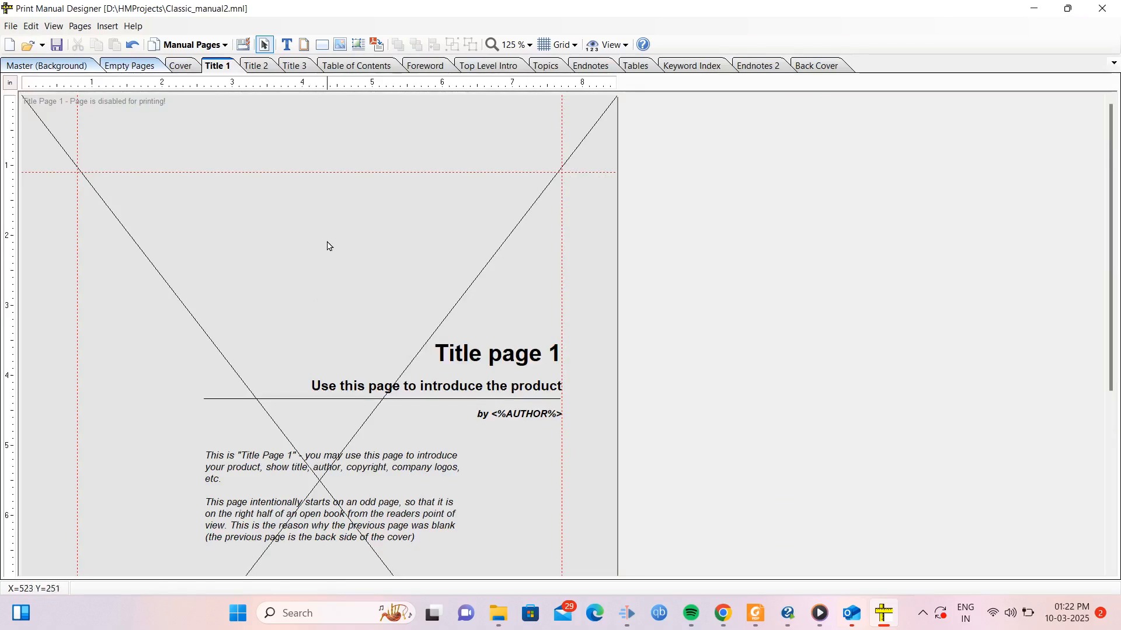
pyautogui.scroll(-5, 328, 245)
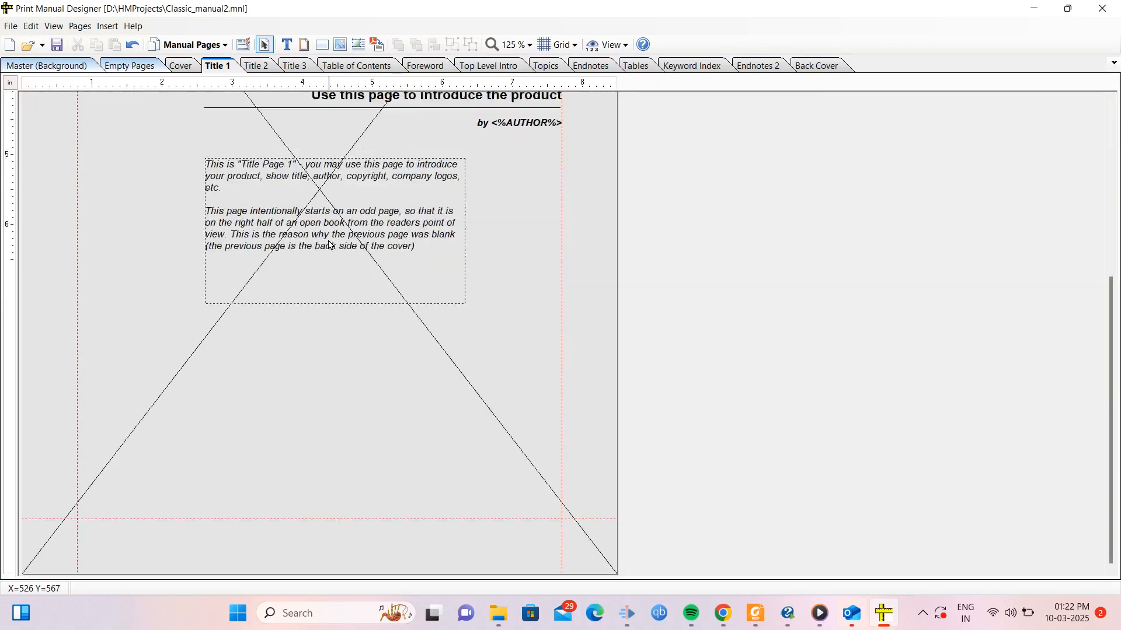
pyautogui.scroll(5, 328, 245)
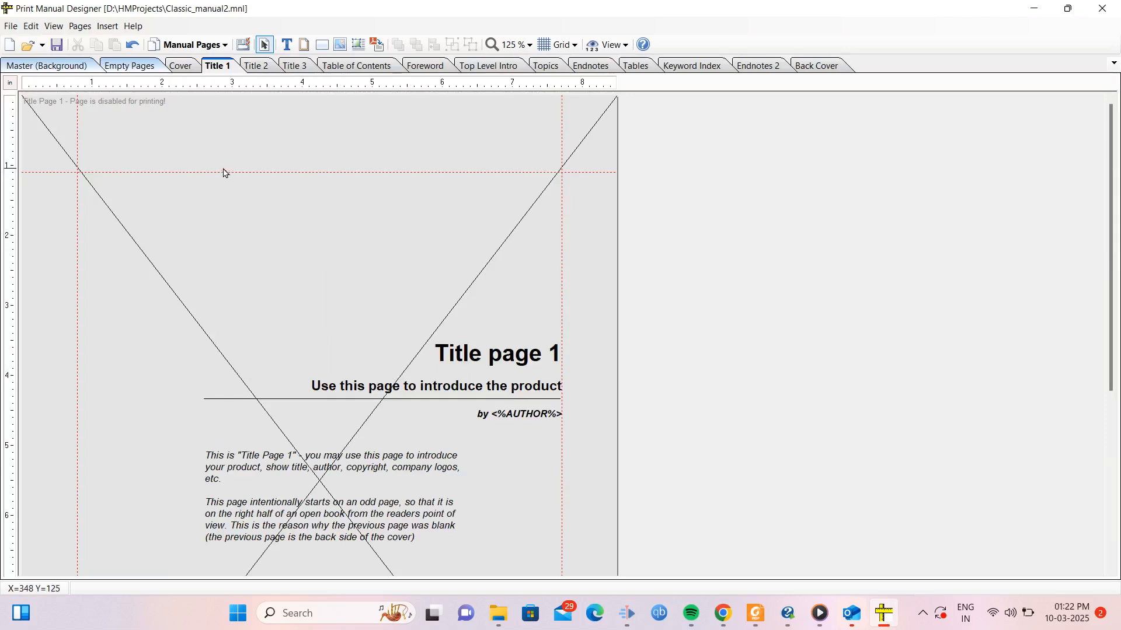
pyautogui.click(256, 65)
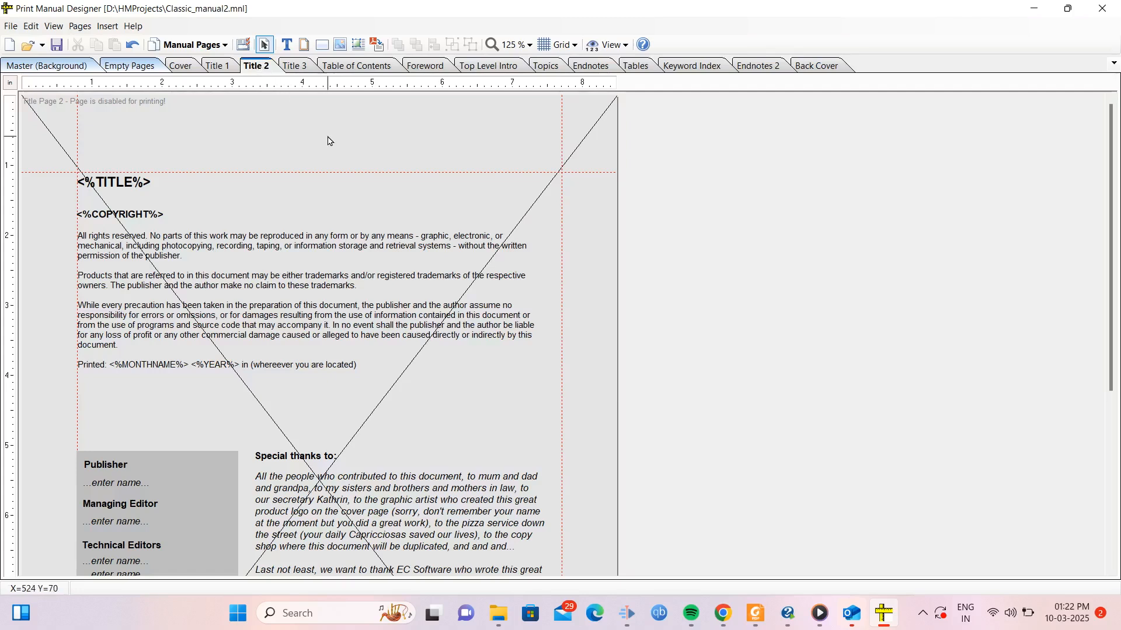
pyautogui.scroll(-5, 370, 281)
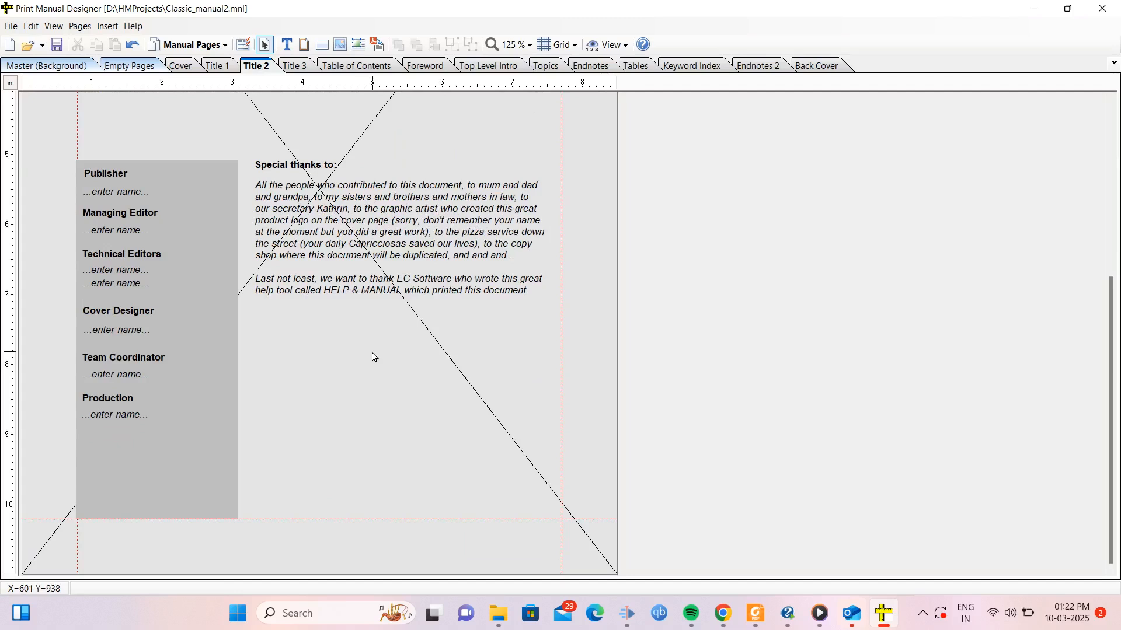
pyautogui.scroll(5, 372, 357)
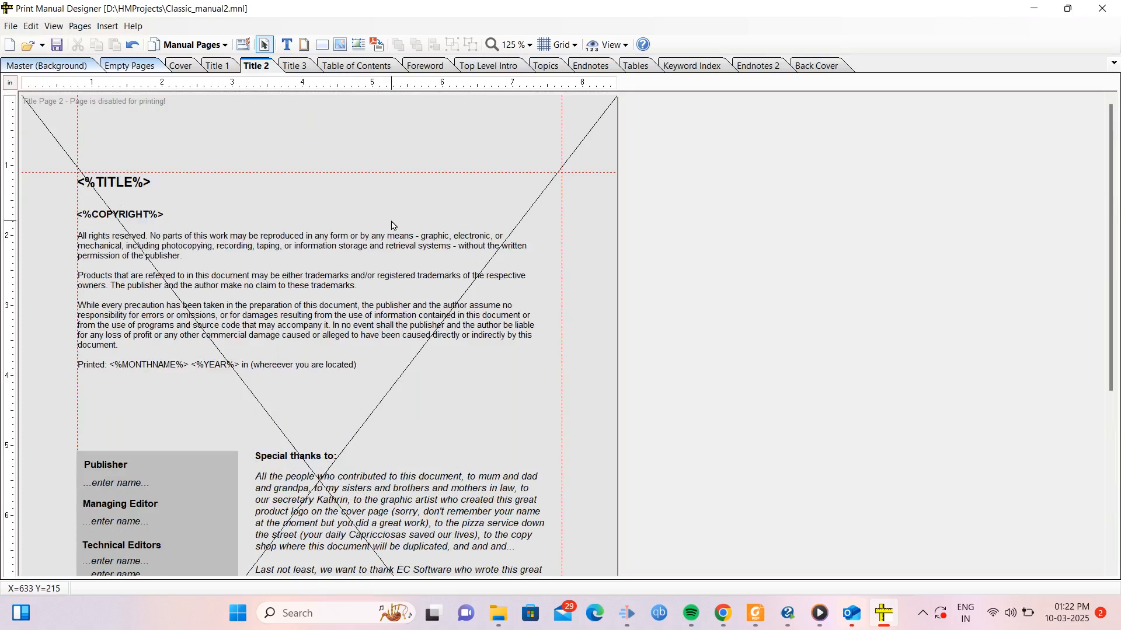
# Enable printing of the Title Page 2 section in the manual through its page options.
pyautogui.rightClick(288, 117)
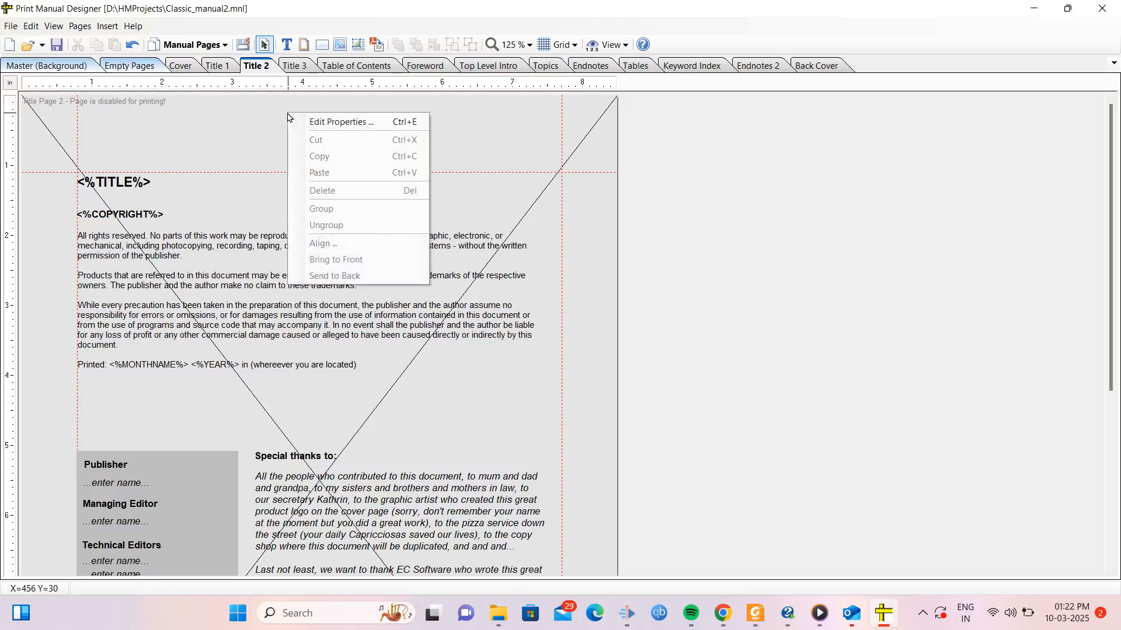
pyautogui.click(364, 123)
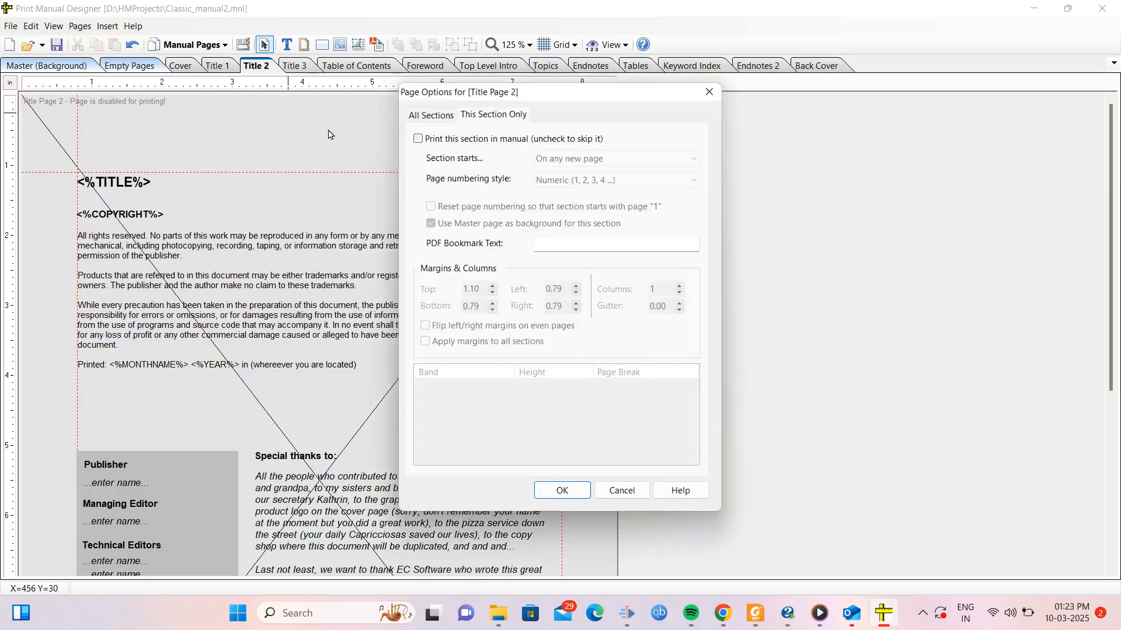
pyautogui.click(418, 139)
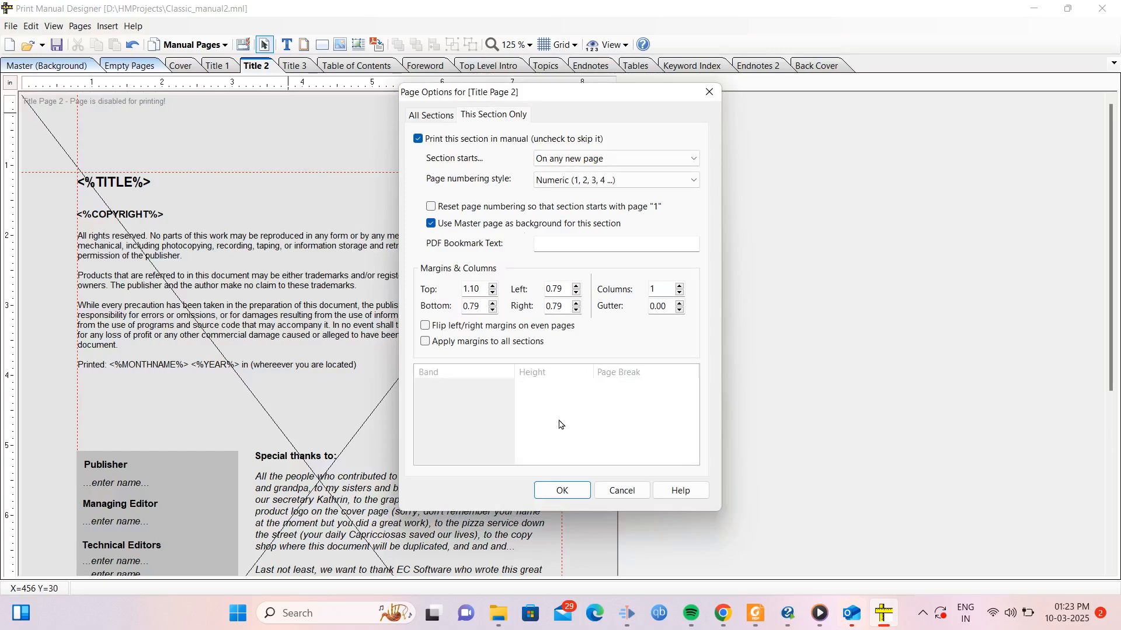
pyautogui.click(561, 492)
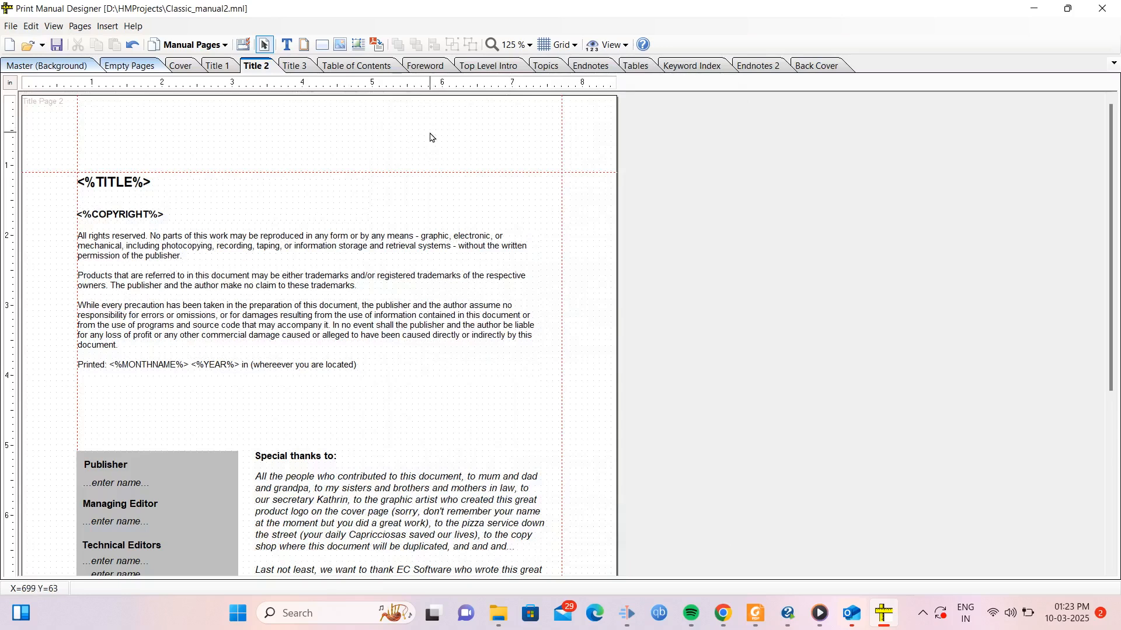
# Delete the acknowledgements paragraph and its "Special thanks to:" heading from the Title 2 page.
pyautogui.scroll(-3, 400, 155)
pyautogui.scroll(-1, 369, 208)
pyautogui.click(329, 331)
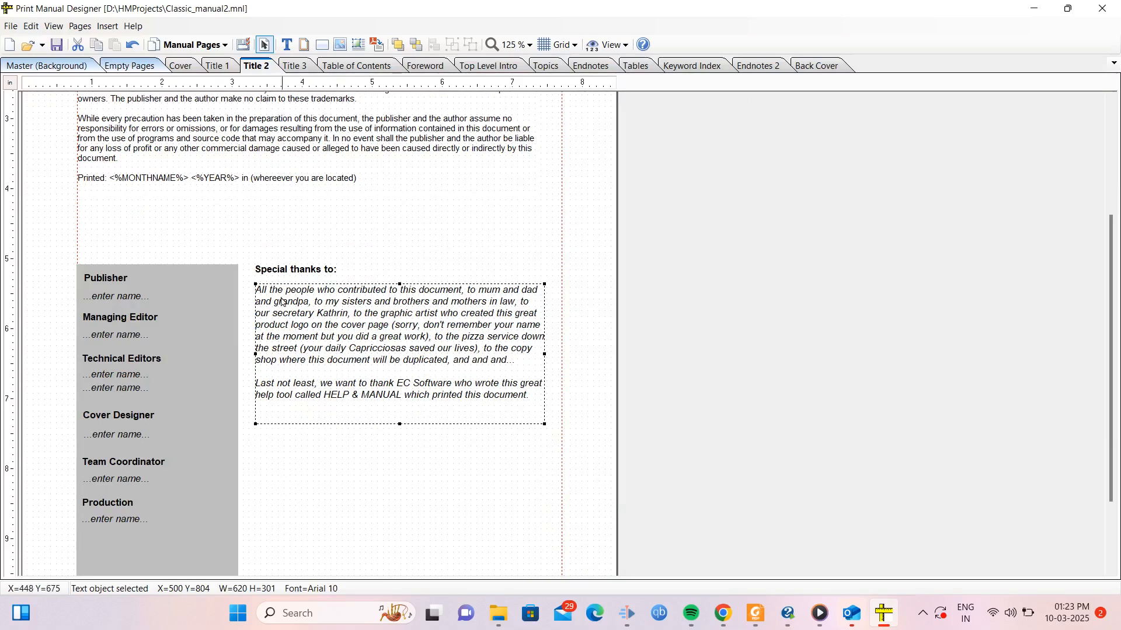
pyautogui.click(301, 271)
pyautogui.click(321, 319)
pyautogui.rightClick(315, 320)
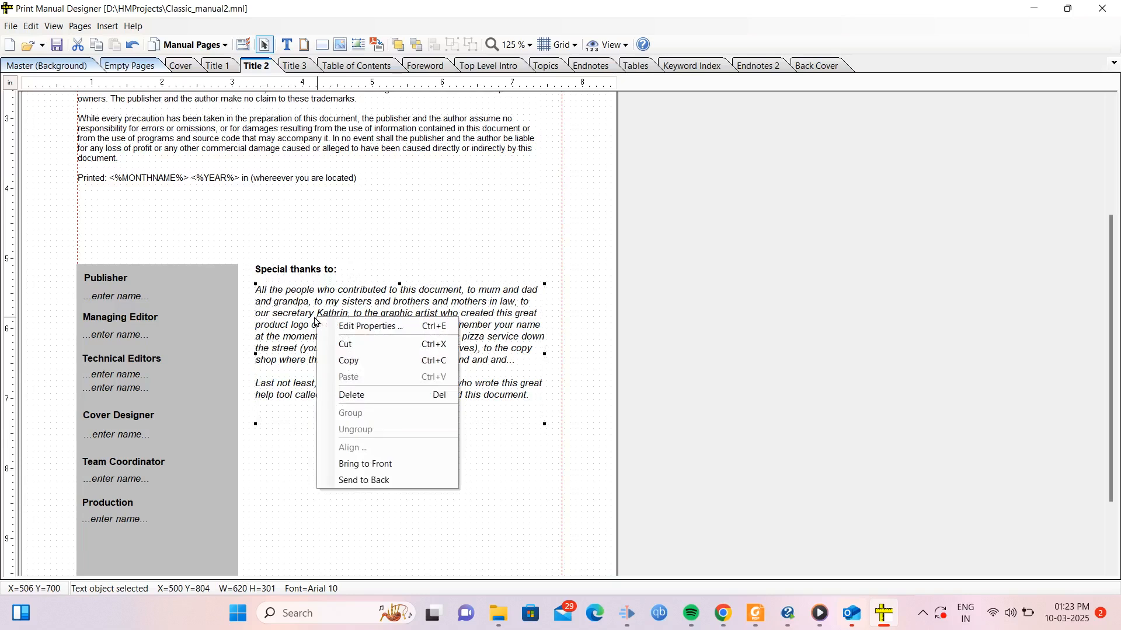
pyautogui.click(389, 401)
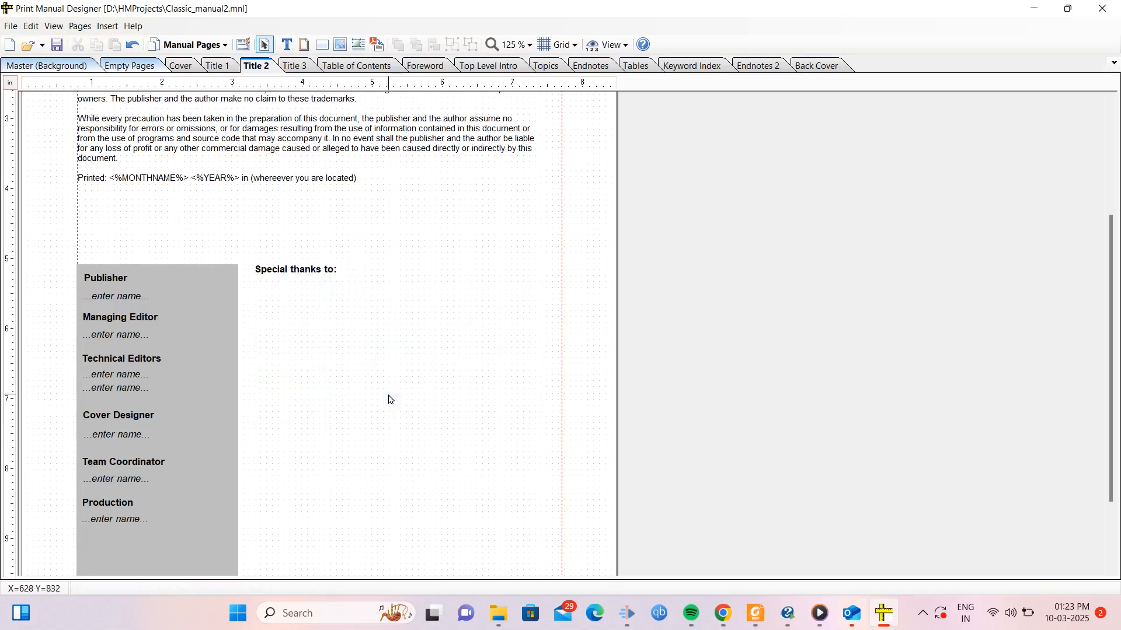
pyautogui.click(291, 270)
pyautogui.rightClick(292, 271)
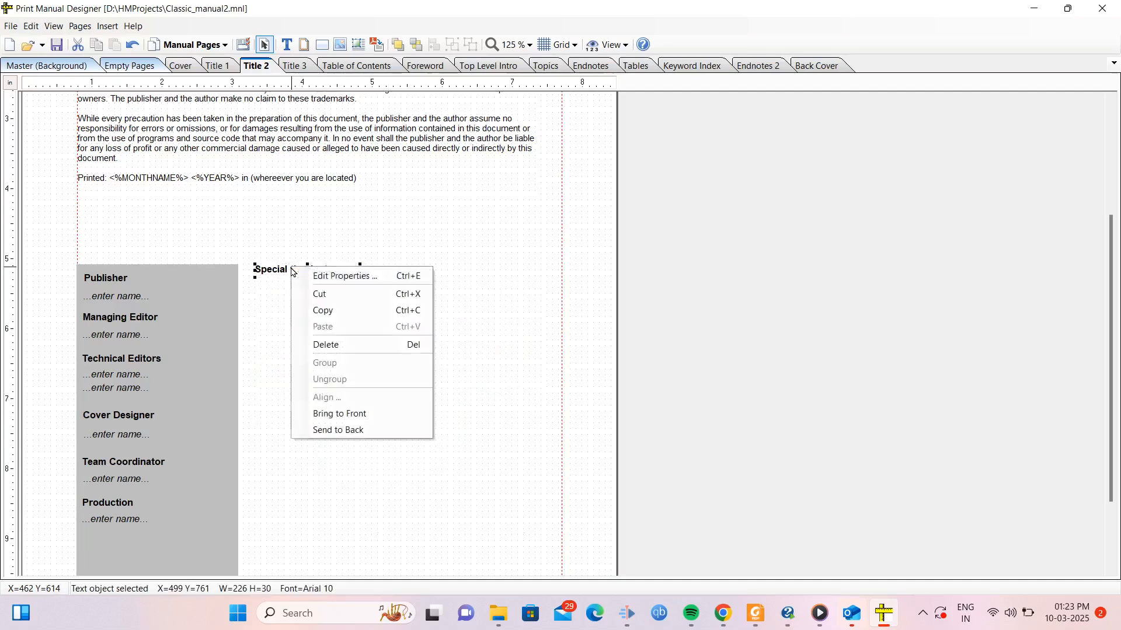
pyautogui.click(335, 345)
# Delete the grey background shape behind the credits list on the Title 2 page.
pyautogui.click(204, 293)
pyautogui.rightClick(188, 279)
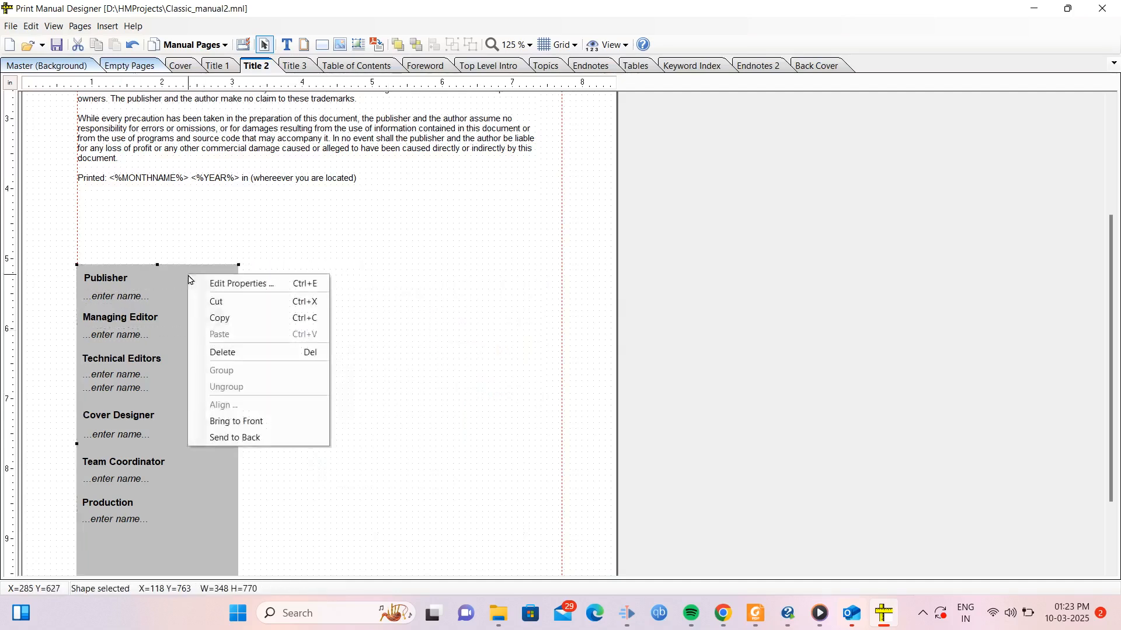
pyautogui.click(237, 352)
# Delete the Publisher heading and the name placeholder below it from the credits list.
pyautogui.click(113, 275)
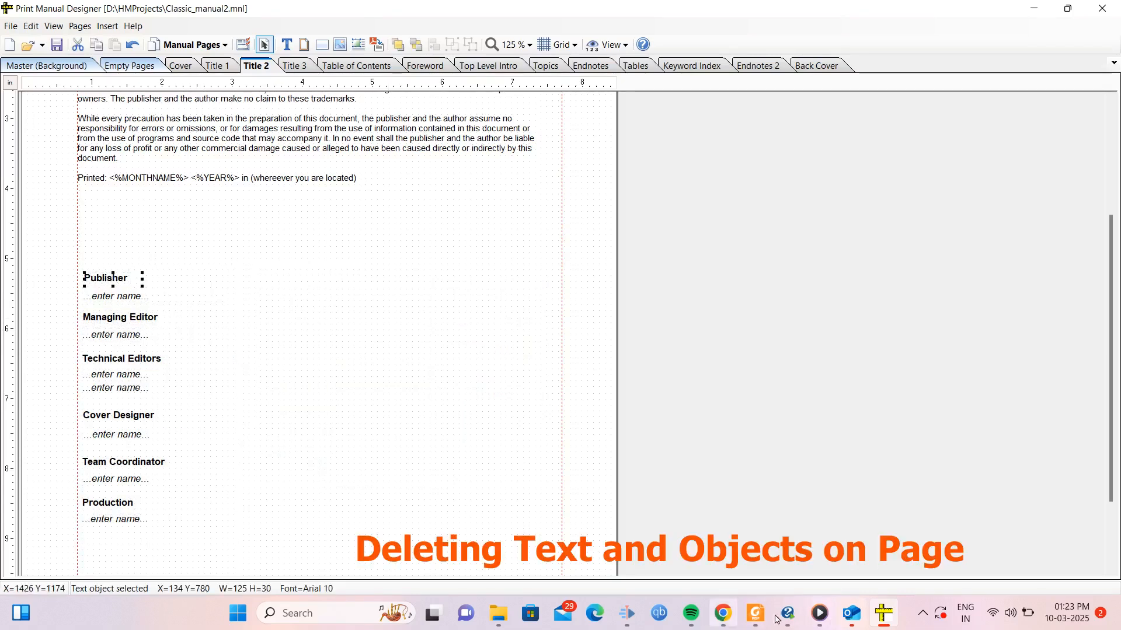
pyautogui.moveTo(818, 617)
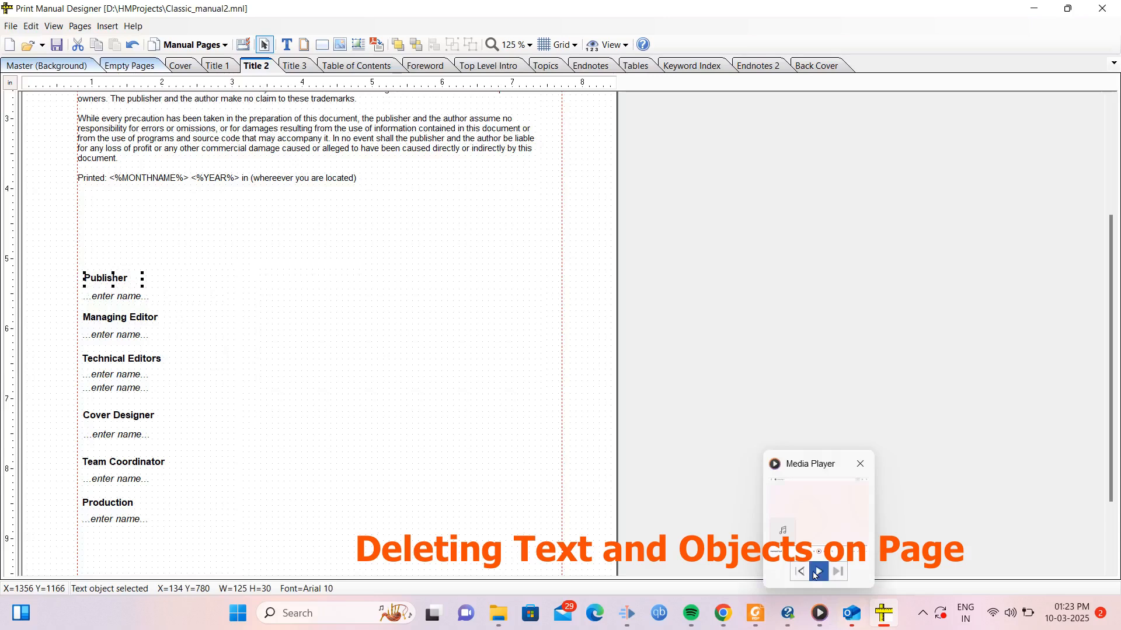
pyautogui.rightClick(117, 279)
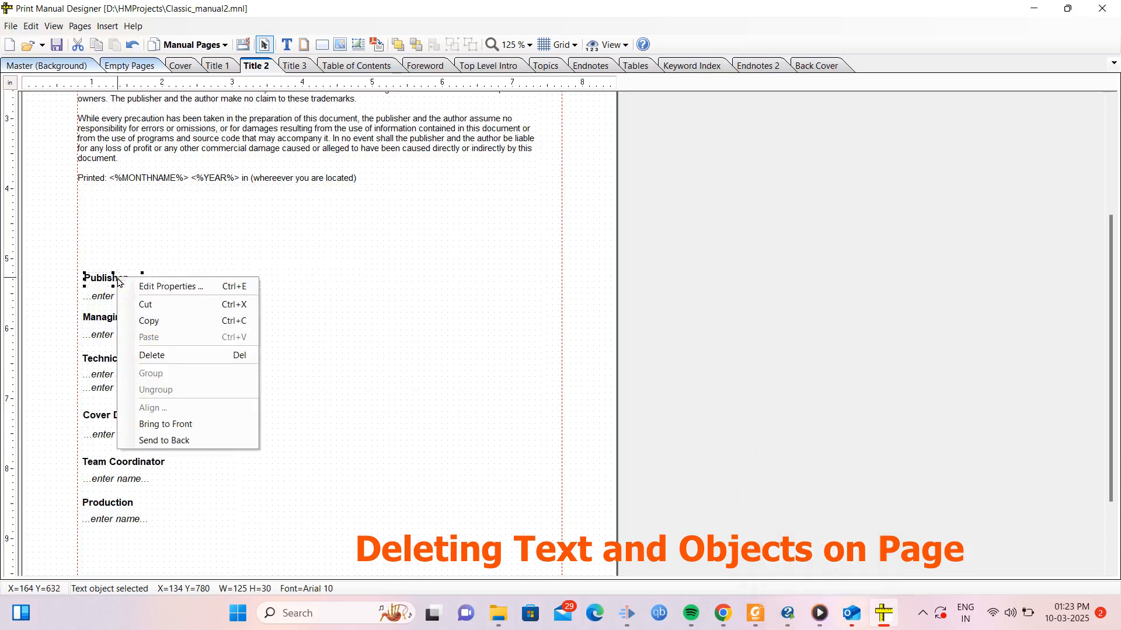
pyautogui.click(168, 354)
pyautogui.click(120, 296)
pyautogui.rightClick(122, 299)
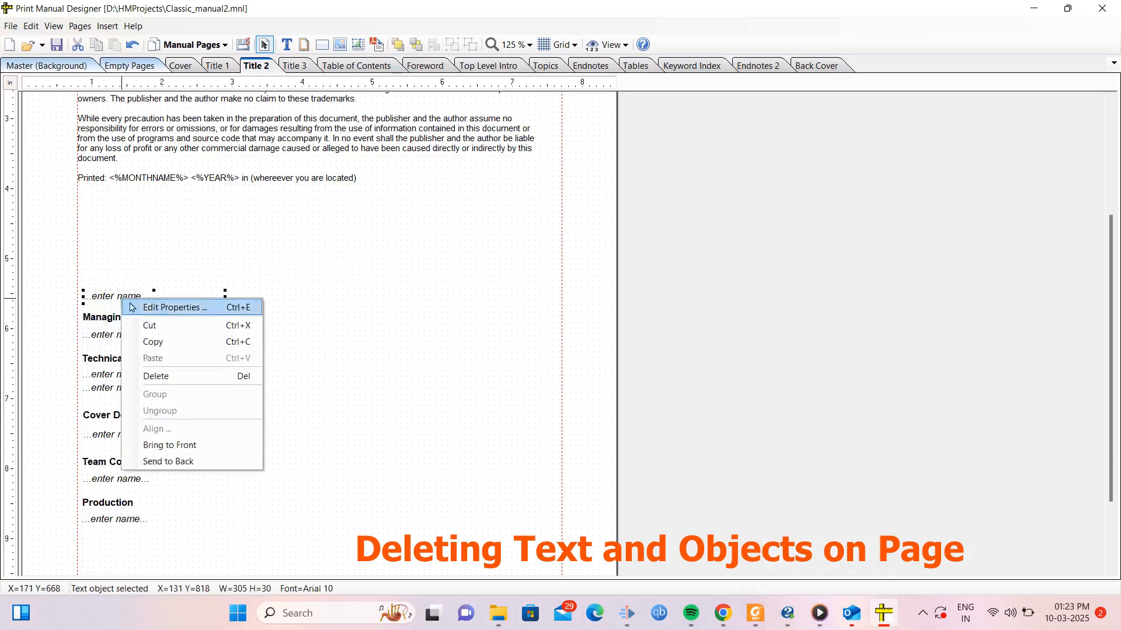
pyautogui.click(172, 377)
# Delete the Managing Editor heading and its name placeholder from the credits list.
pyautogui.click(120, 320)
pyautogui.rightClick(119, 321)
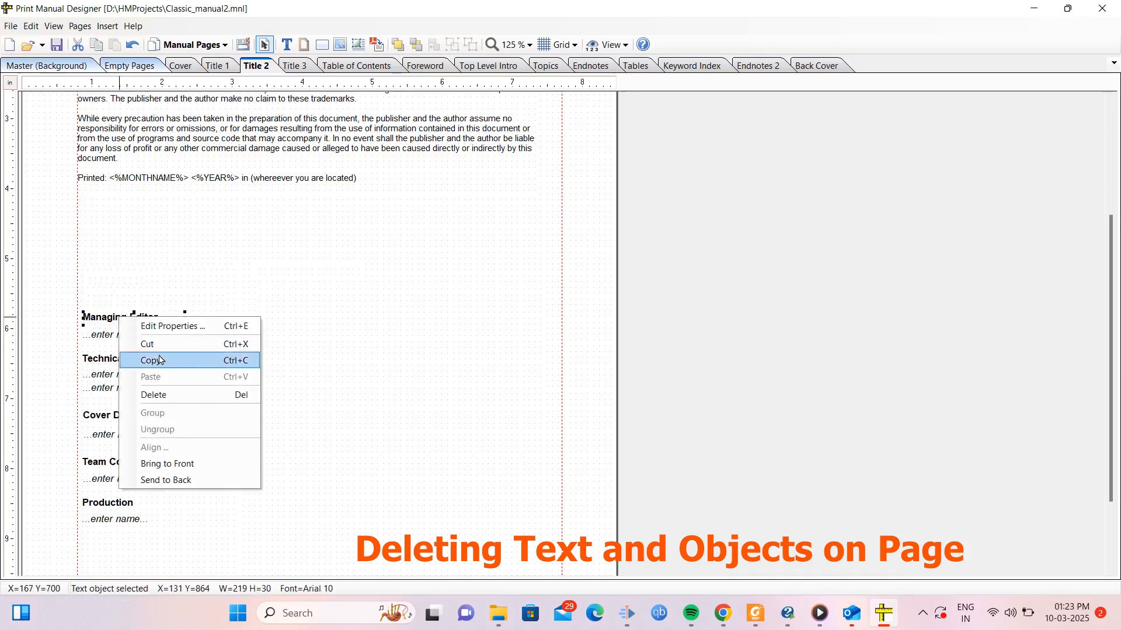
pyautogui.click(172, 393)
pyautogui.click(120, 336)
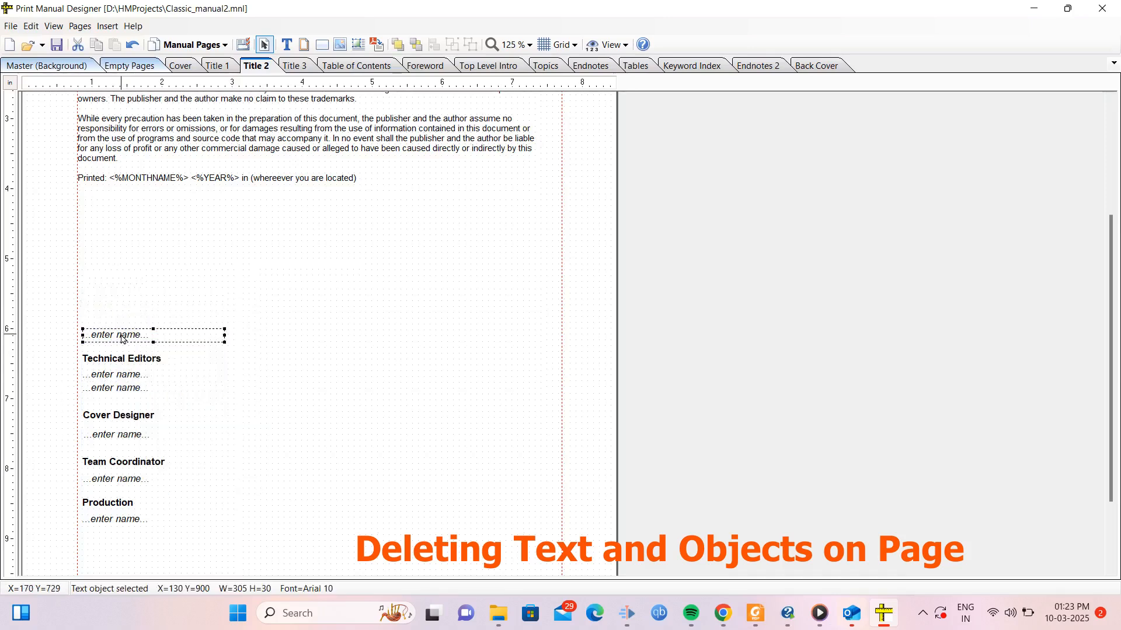
pyautogui.click(120, 348)
pyautogui.rightClick(116, 336)
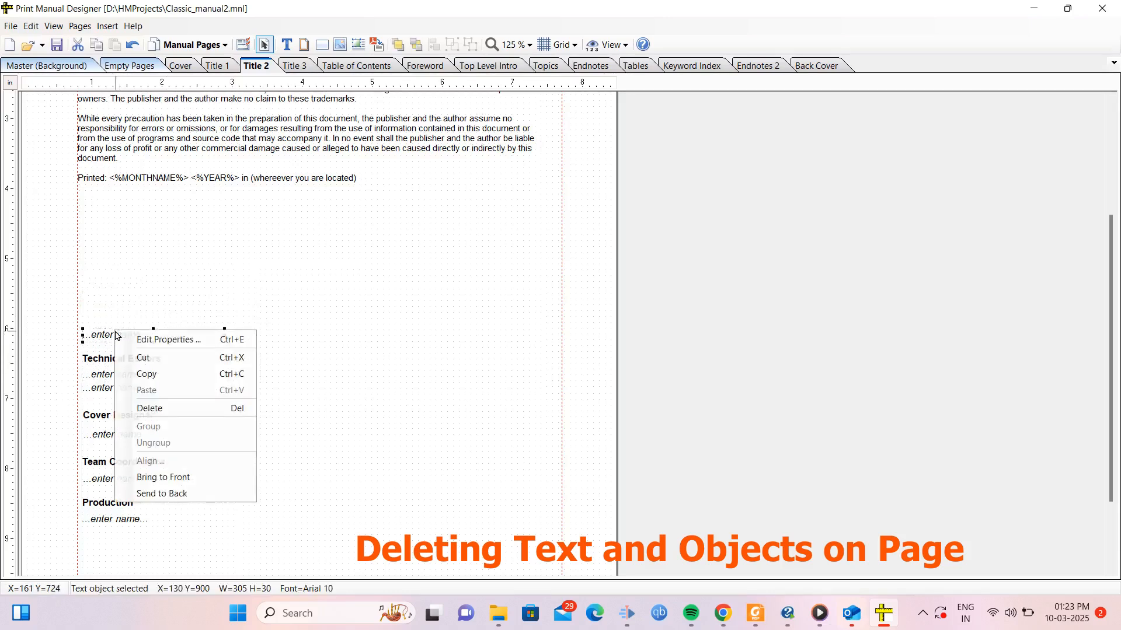
pyautogui.click(150, 408)
# Delete the Technical Editors and Cover Designer headings together with all their name placeholders.
pyautogui.rightClick(123, 357)
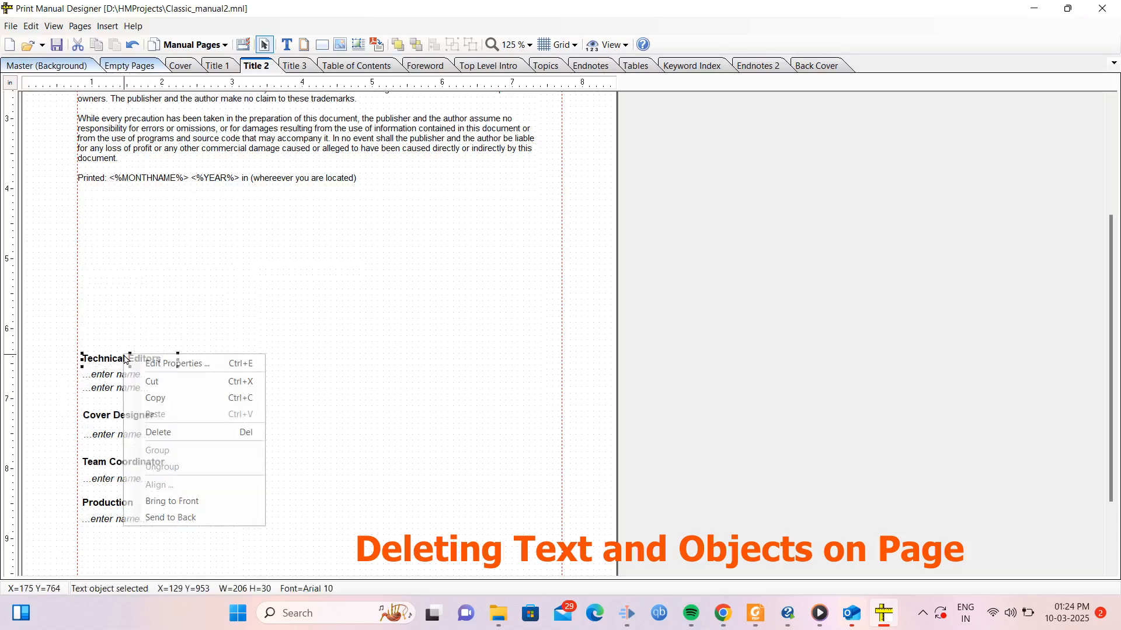
pyautogui.click(175, 438)
pyautogui.rightClick(109, 375)
pyautogui.click(157, 453)
pyautogui.rightClick(116, 415)
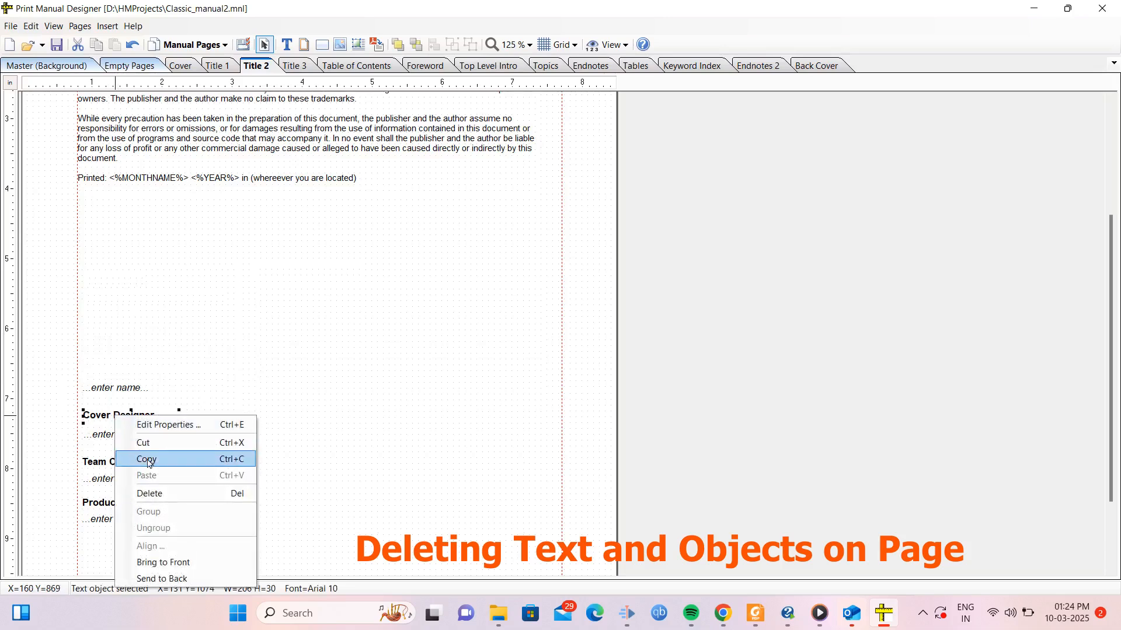
pyautogui.click(150, 494)
pyautogui.rightClick(113, 391)
pyautogui.click(151, 467)
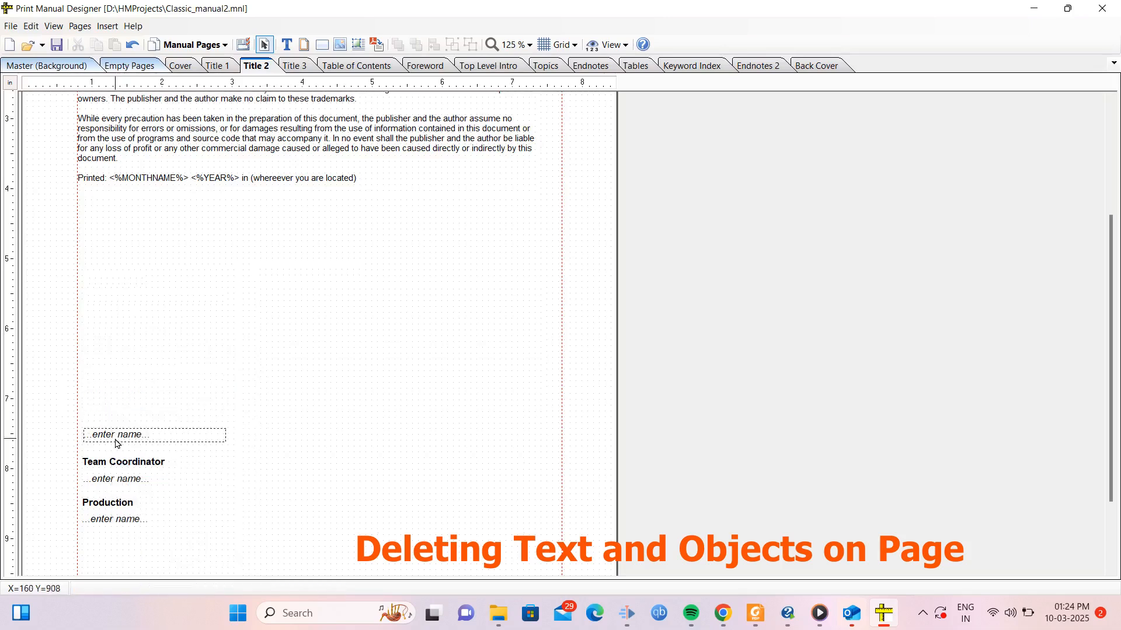
pyautogui.rightClick(116, 444)
pyautogui.click(156, 514)
# Delete the Team Coordinator heading and its name placeholder from the credits list.
pyautogui.rightClick(92, 463)
pyautogui.click(133, 533)
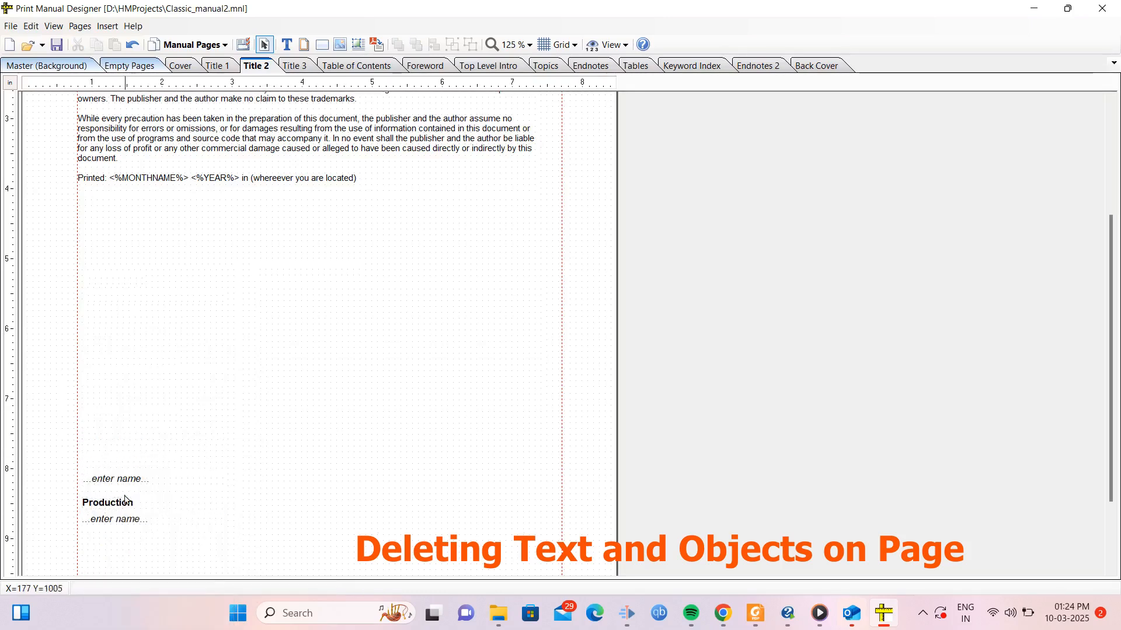
pyautogui.rightClick(128, 484)
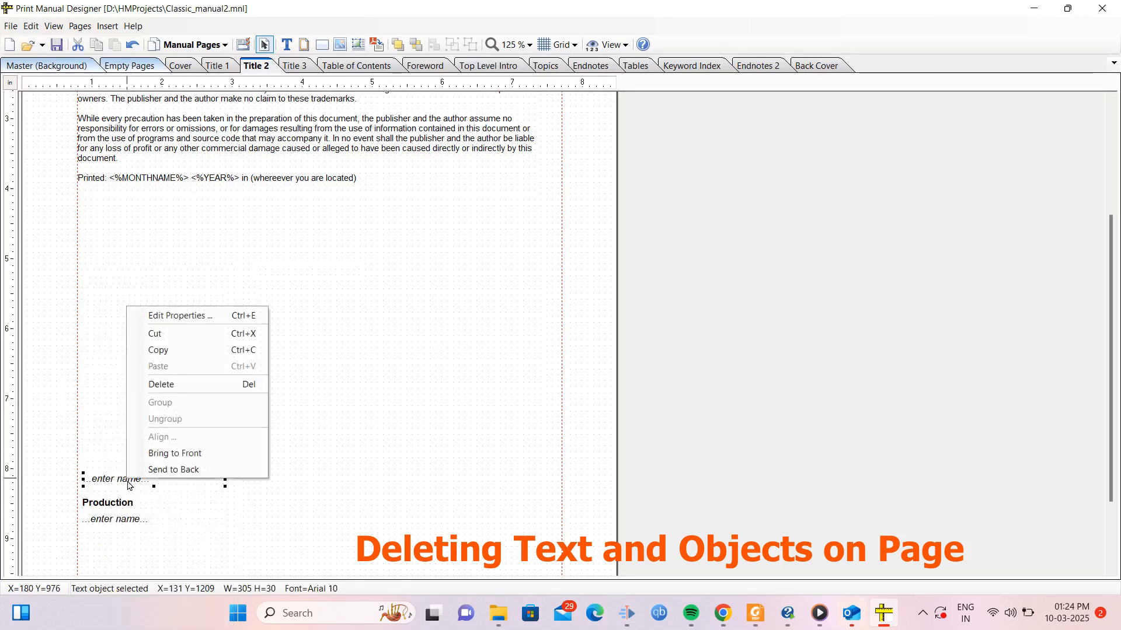
pyautogui.click(156, 384)
# Delete the Production heading and the name placeholder below it from the Title 2 credits list.
pyautogui.rightClick(116, 505)
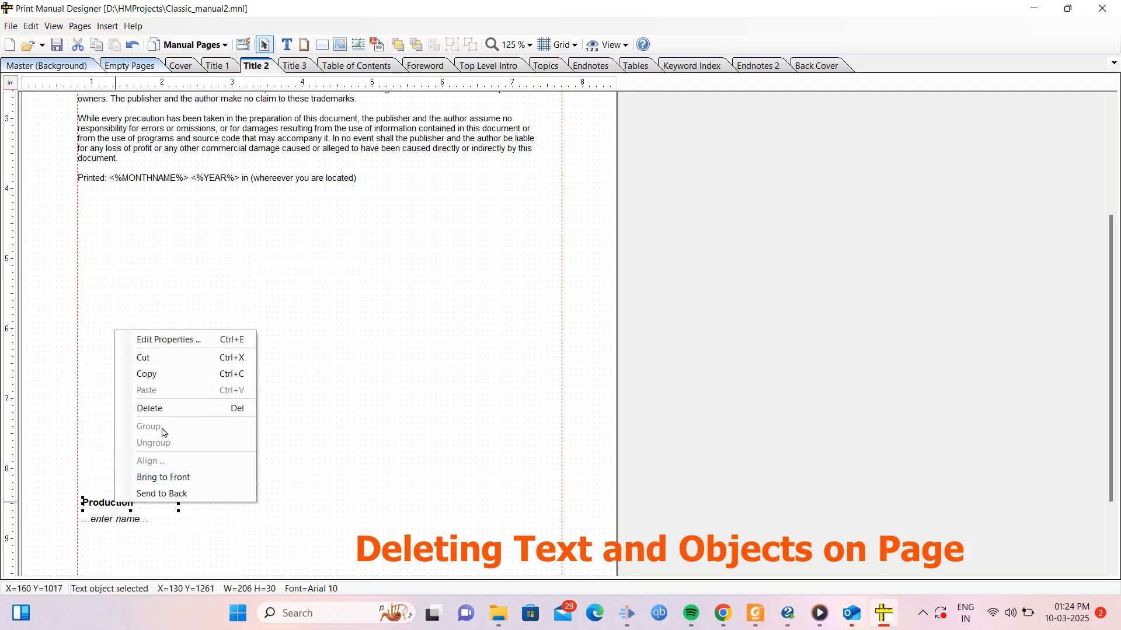
pyautogui.click(161, 408)
pyautogui.rightClick(114, 519)
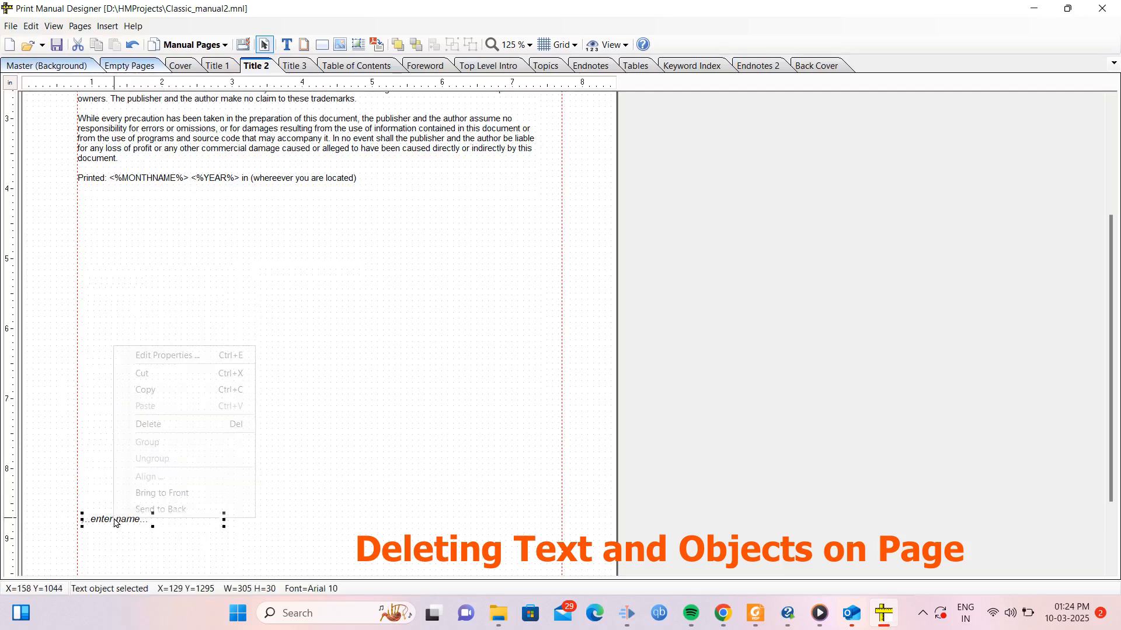
pyautogui.click(156, 425)
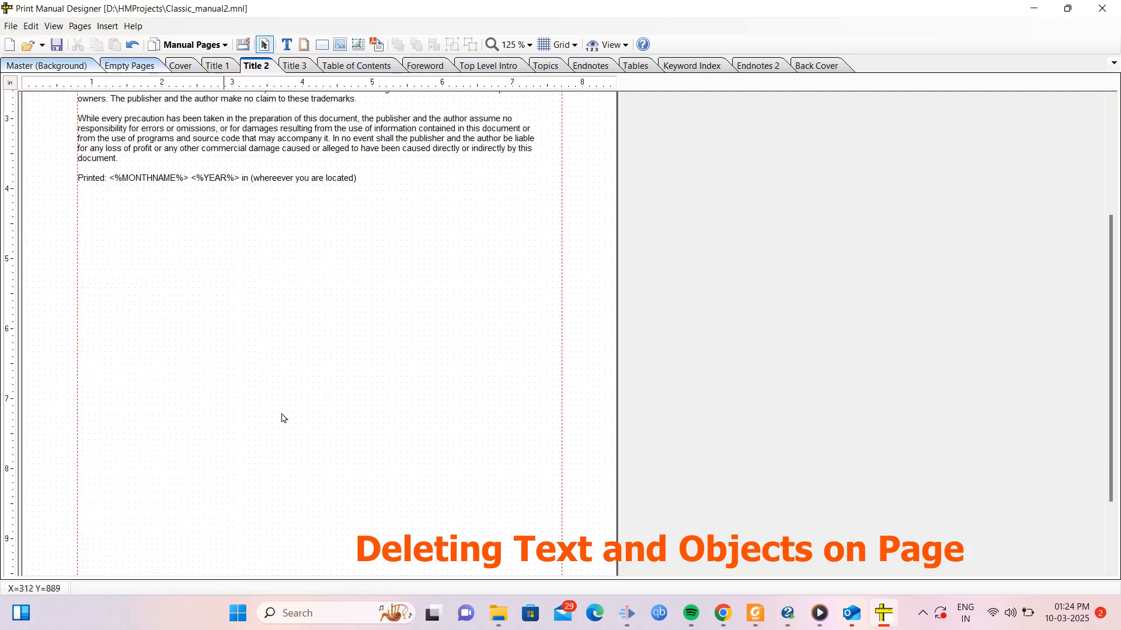
pyautogui.scroll(5, 357, 350)
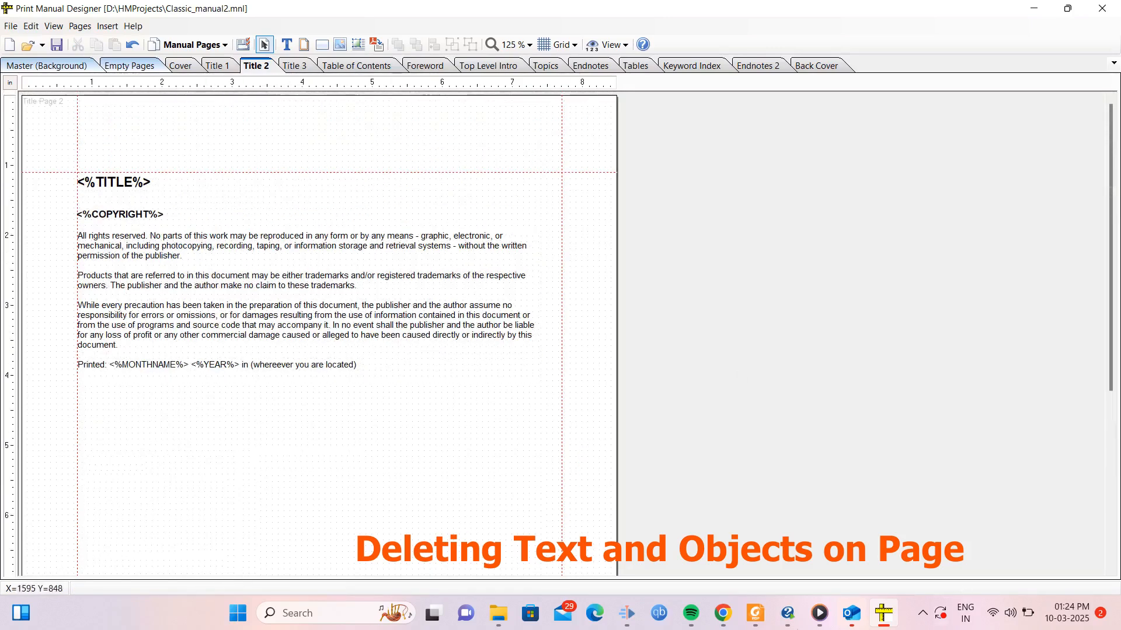
# Look through the remaining template pages from Title 3 to Back Cover to see which are disabled for printing.
pyautogui.moveTo(820, 620)
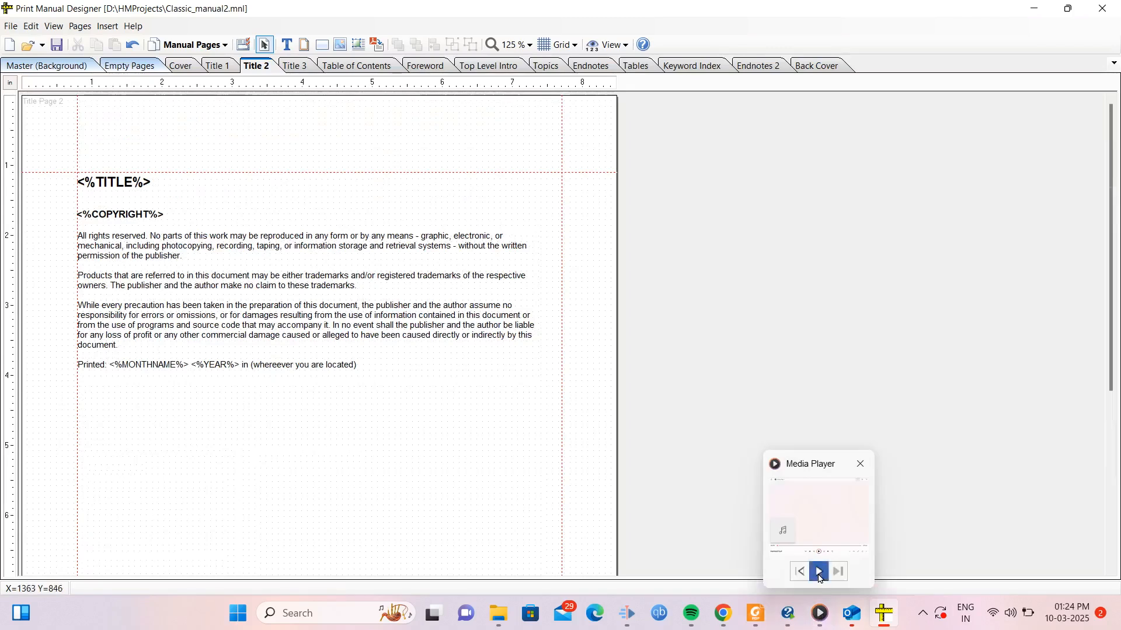
pyautogui.click(294, 65)
pyautogui.click(357, 66)
pyautogui.click(426, 66)
pyautogui.click(501, 66)
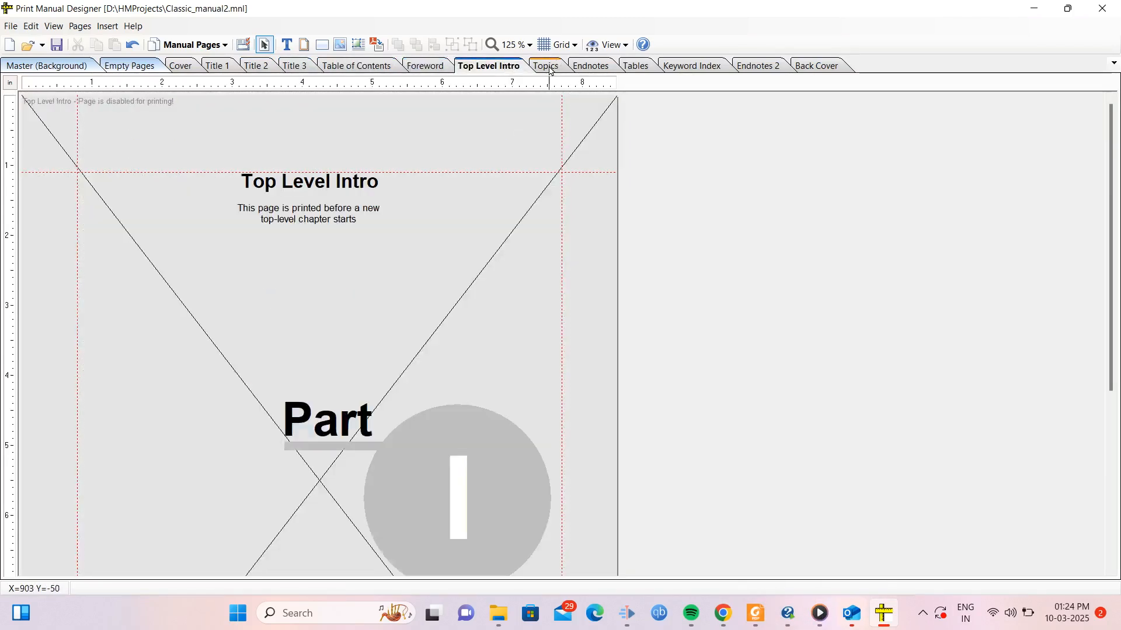
pyautogui.click(551, 67)
pyautogui.click(586, 66)
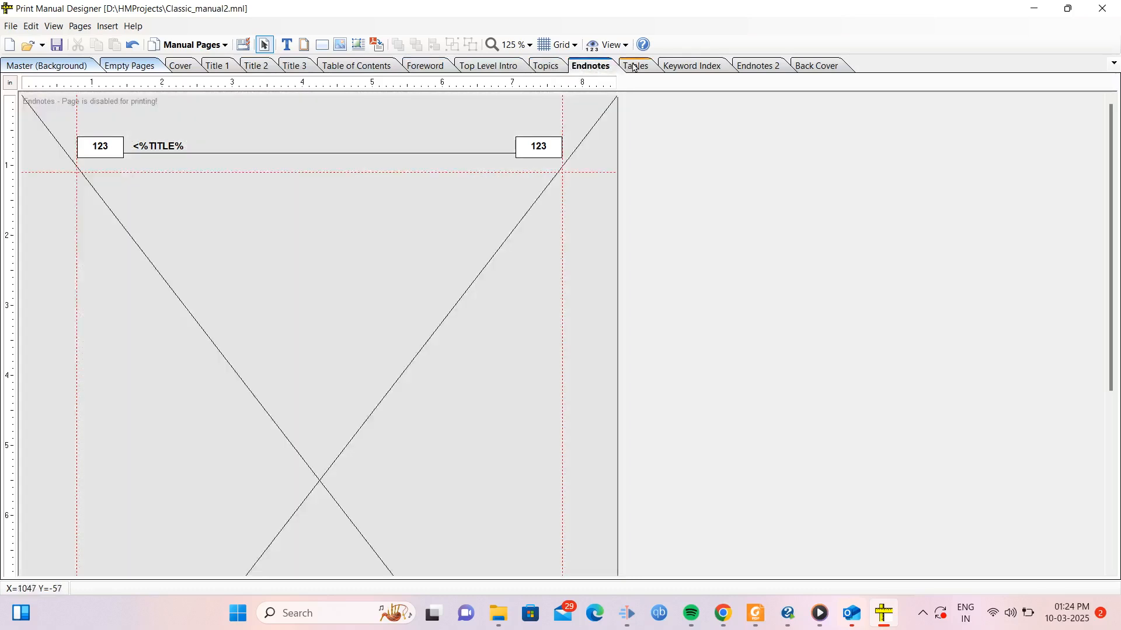
pyautogui.click(758, 65)
pyautogui.click(814, 67)
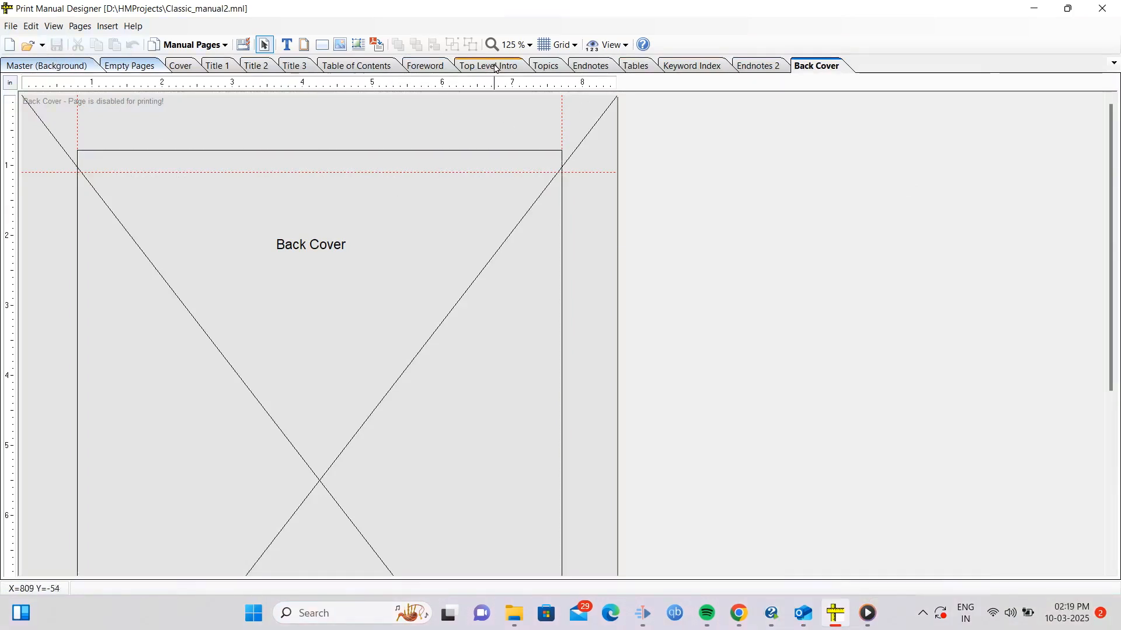
# Enable printing of the Top Level Intro section in the manual.
pyautogui.click(488, 69)
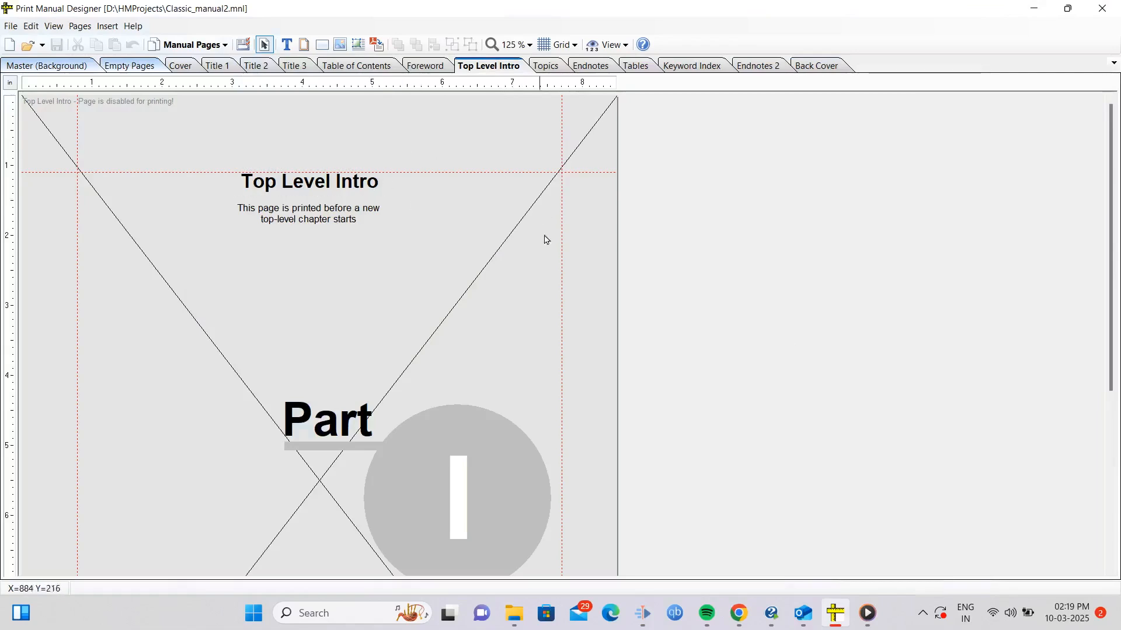
pyautogui.scroll(-3, 545, 275)
pyautogui.scroll(3, 538, 290)
pyautogui.rightClick(402, 121)
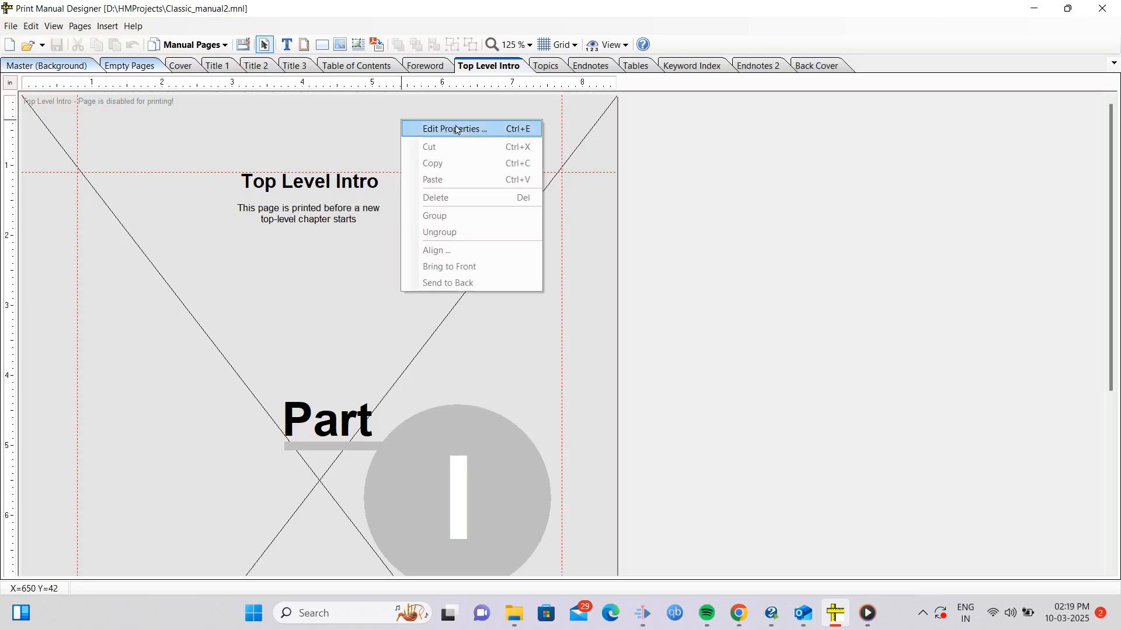
pyautogui.click(489, 129)
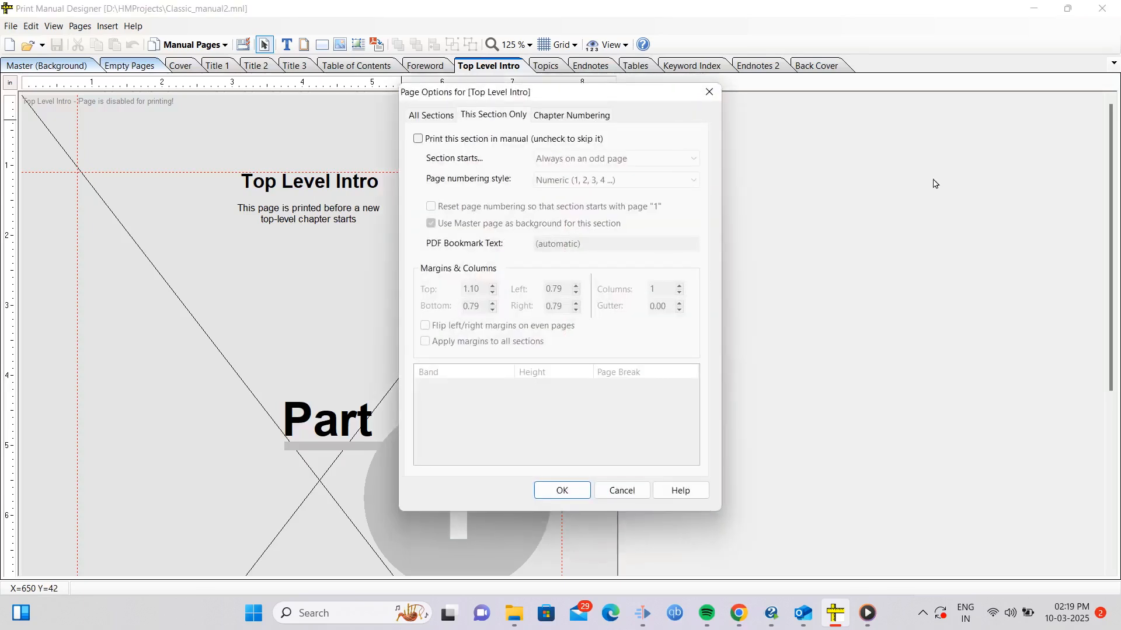
pyautogui.click(418, 140)
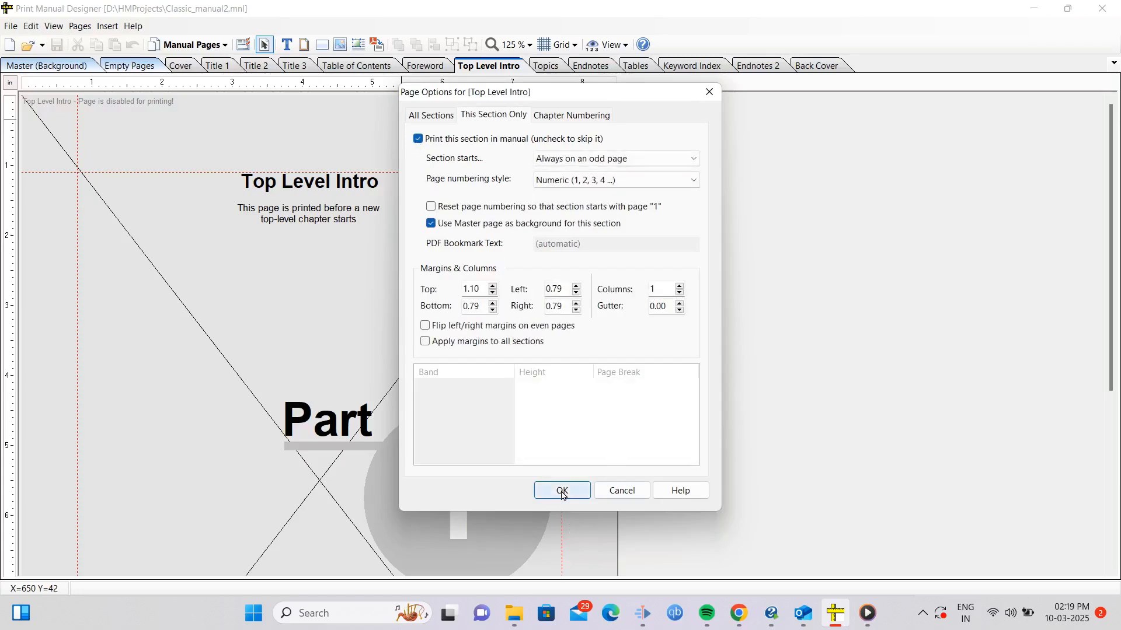
pyautogui.click(563, 489)
# Delete the "Top Level Intro" heading and the description text below it, and save the template.
pyautogui.click(318, 187)
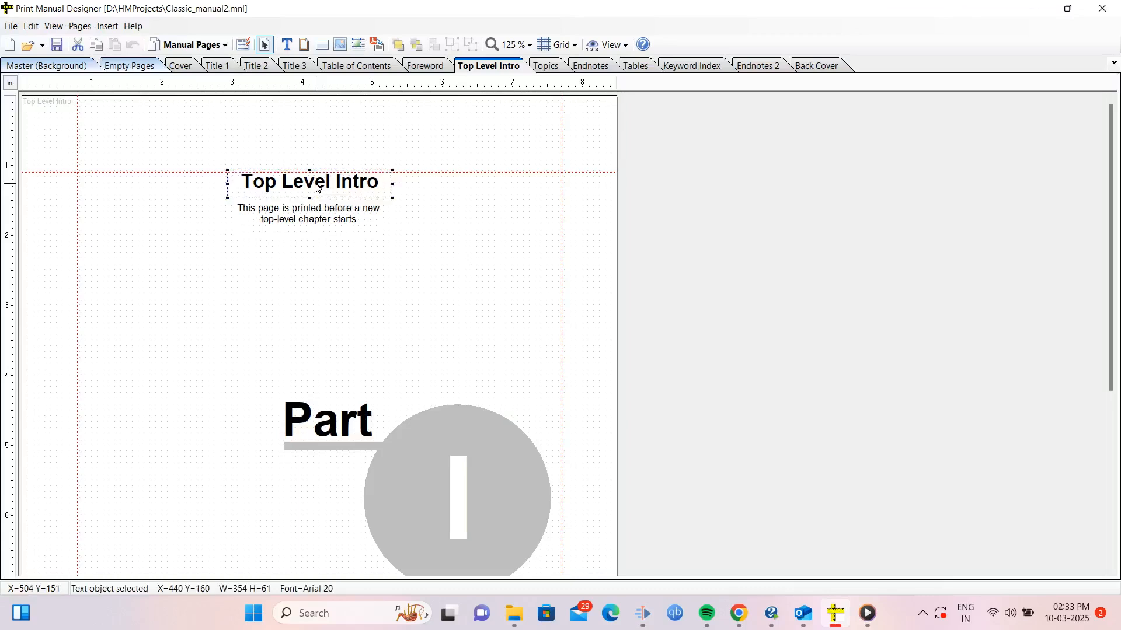
pyautogui.rightClick(317, 186)
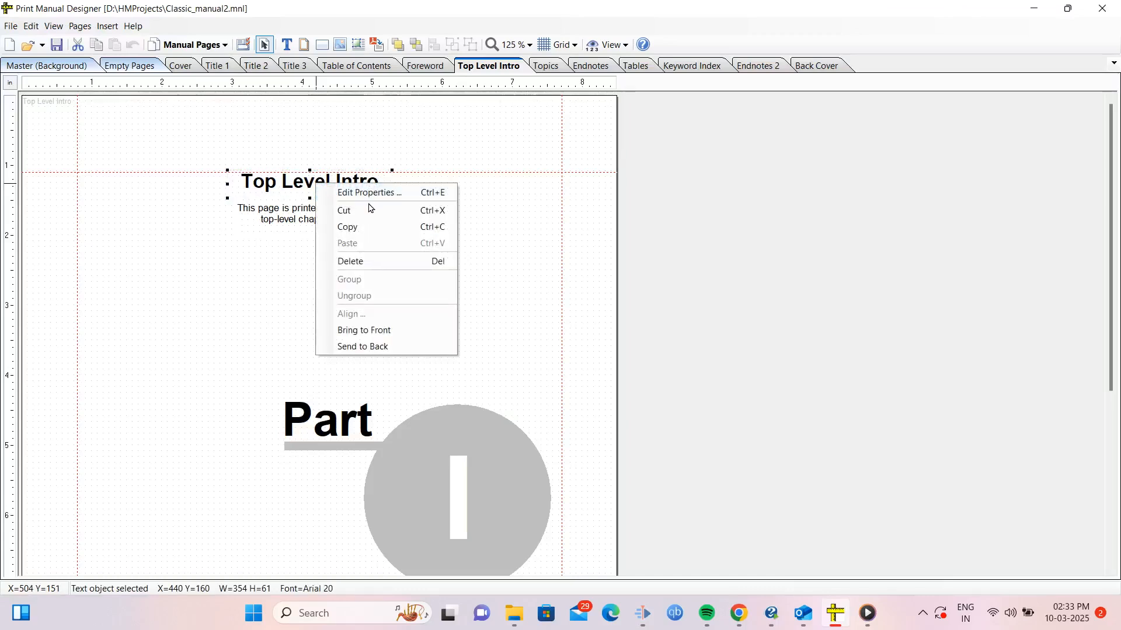
pyautogui.click(368, 262)
pyautogui.click(289, 216)
pyautogui.rightClick(292, 209)
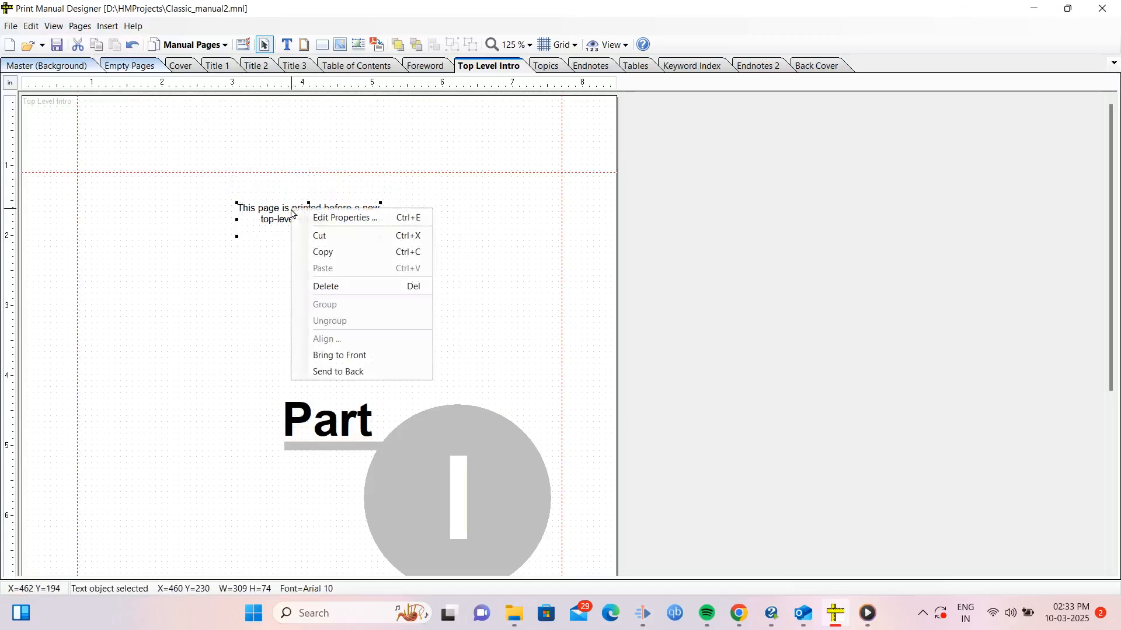
pyautogui.click(338, 287)
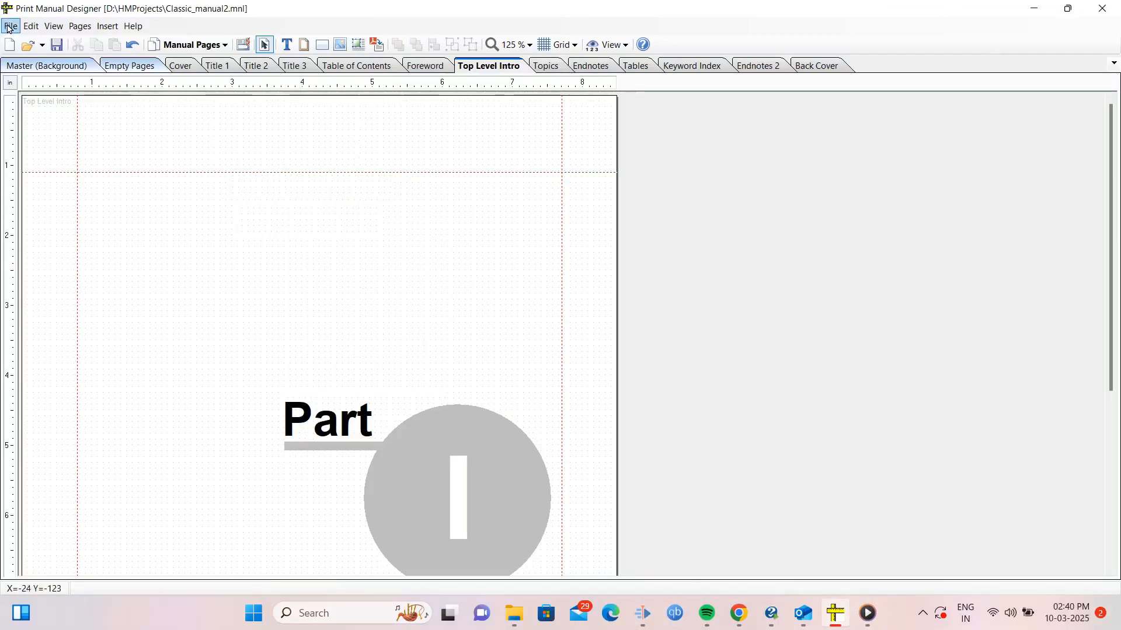
pyautogui.click(11, 26)
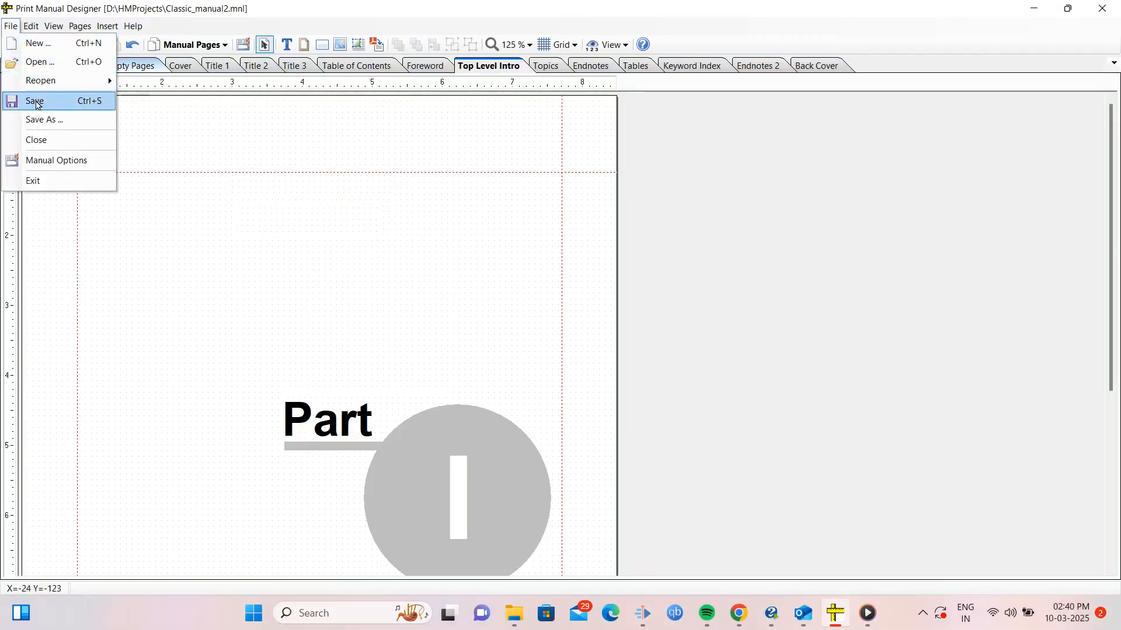
pyautogui.click(150, 119)
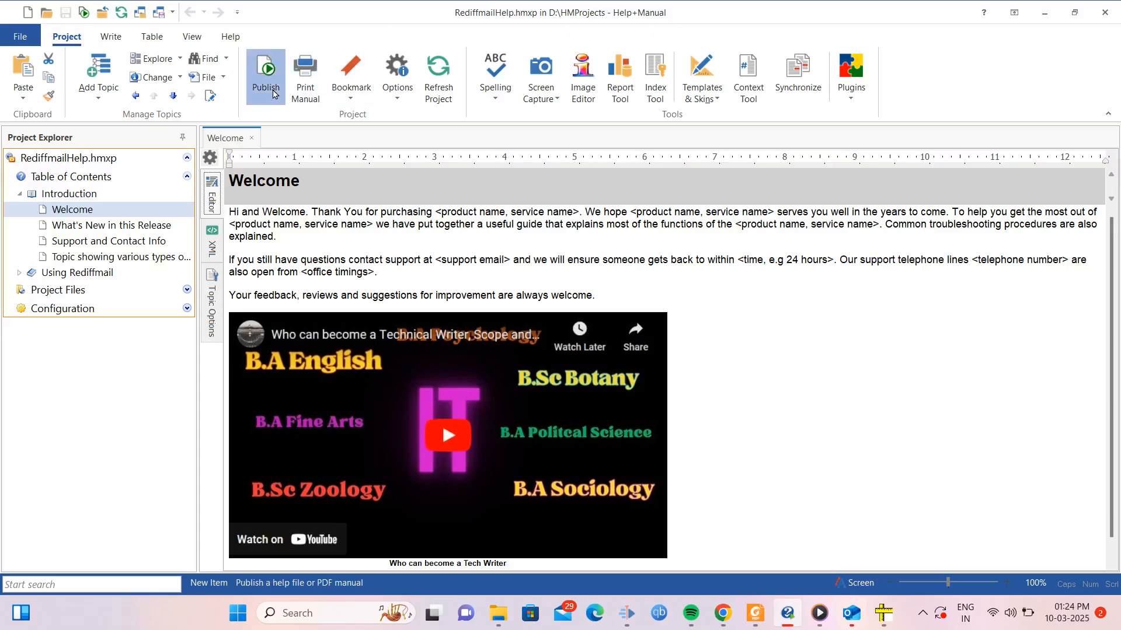
# Switch to the RediffmailHelp project in Help+Manual and choose Adobe PDF as its publishing format.
pyautogui.click(266, 77)
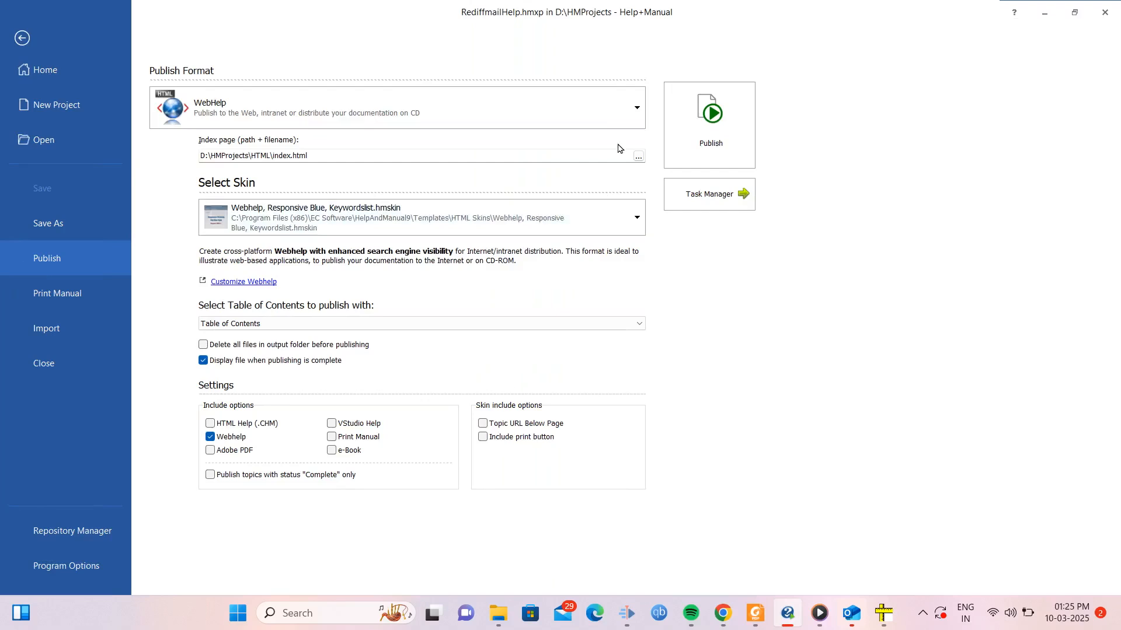
pyautogui.click(609, 111)
pyautogui.click(277, 207)
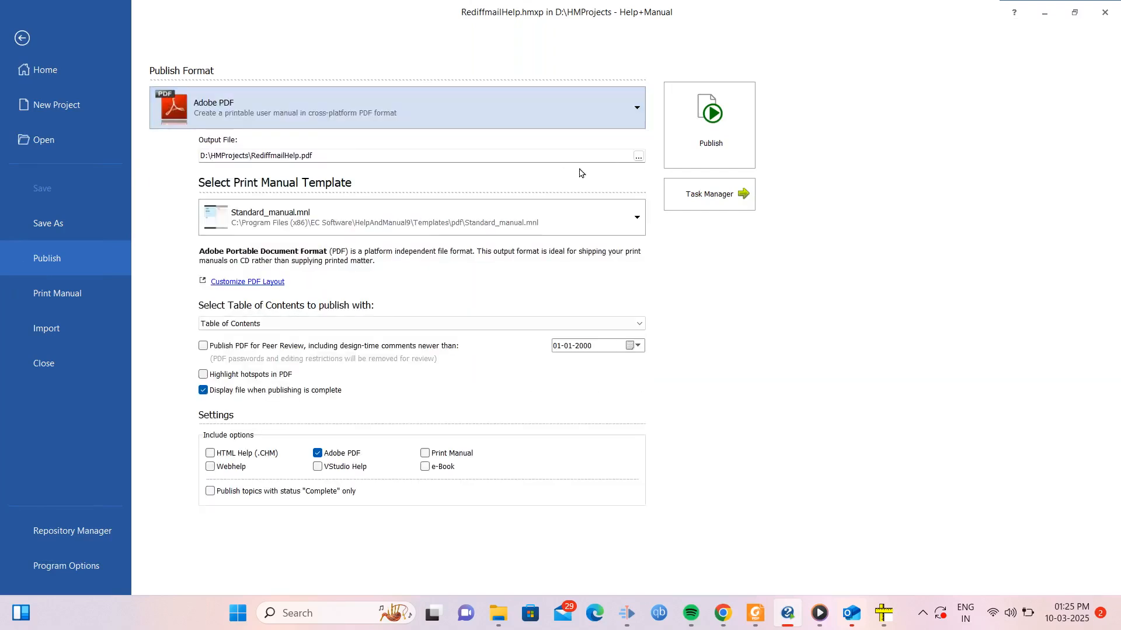
# Load Classic_manual2.mnl from D:\HMProjects as the print manual template and publish the project as RediffmailHelp.pdf.
pyautogui.click(632, 217)
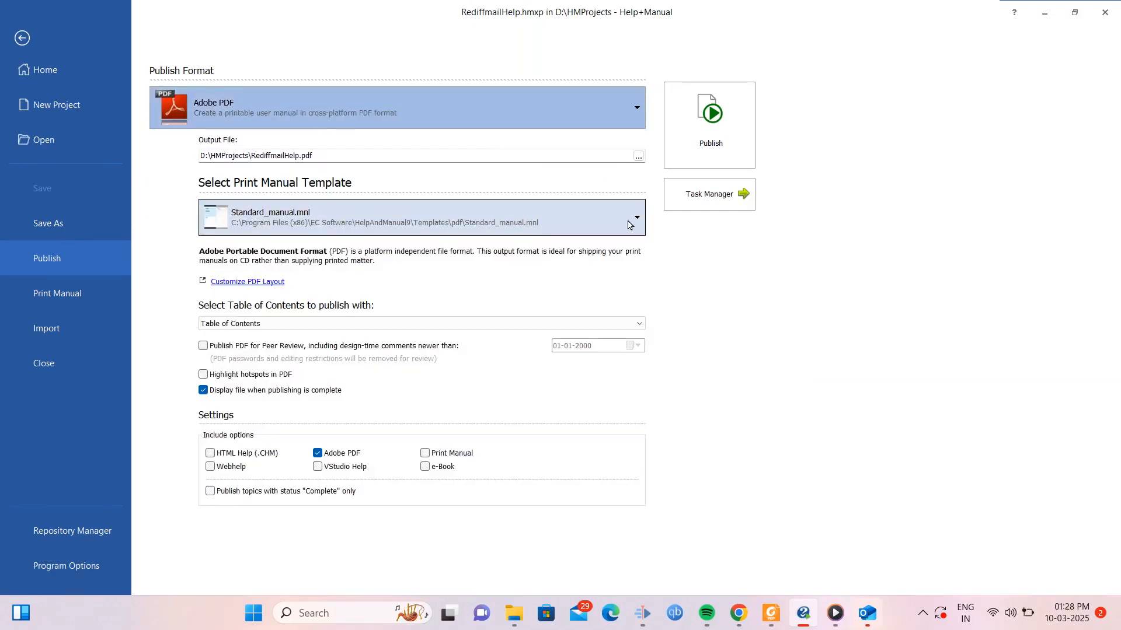
pyautogui.click(628, 224)
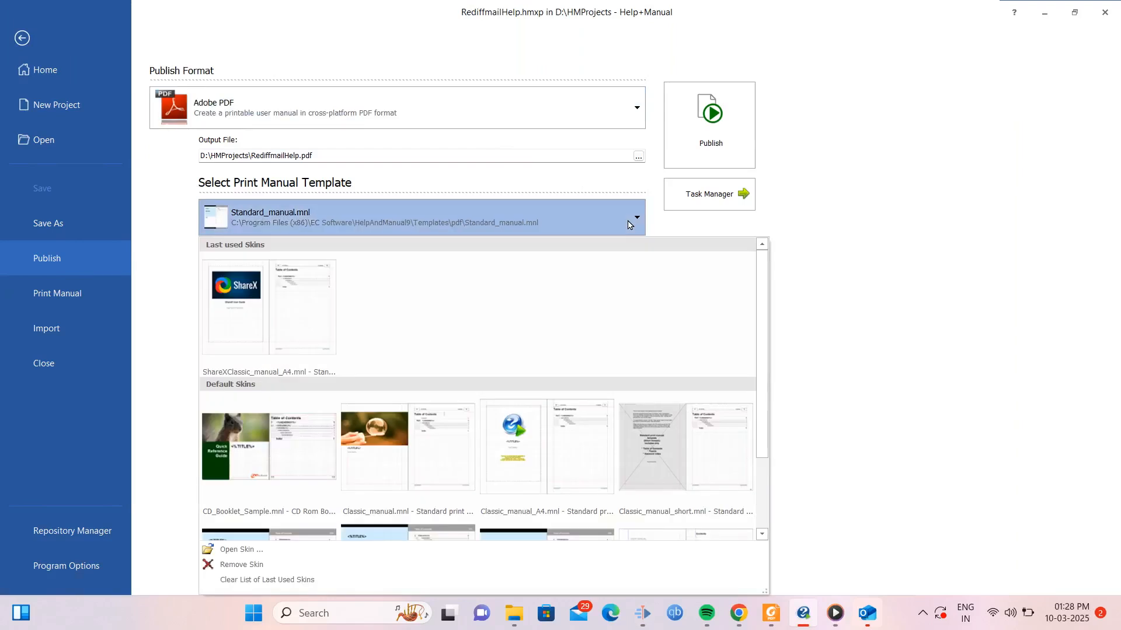
pyautogui.scroll(-3, 461, 315)
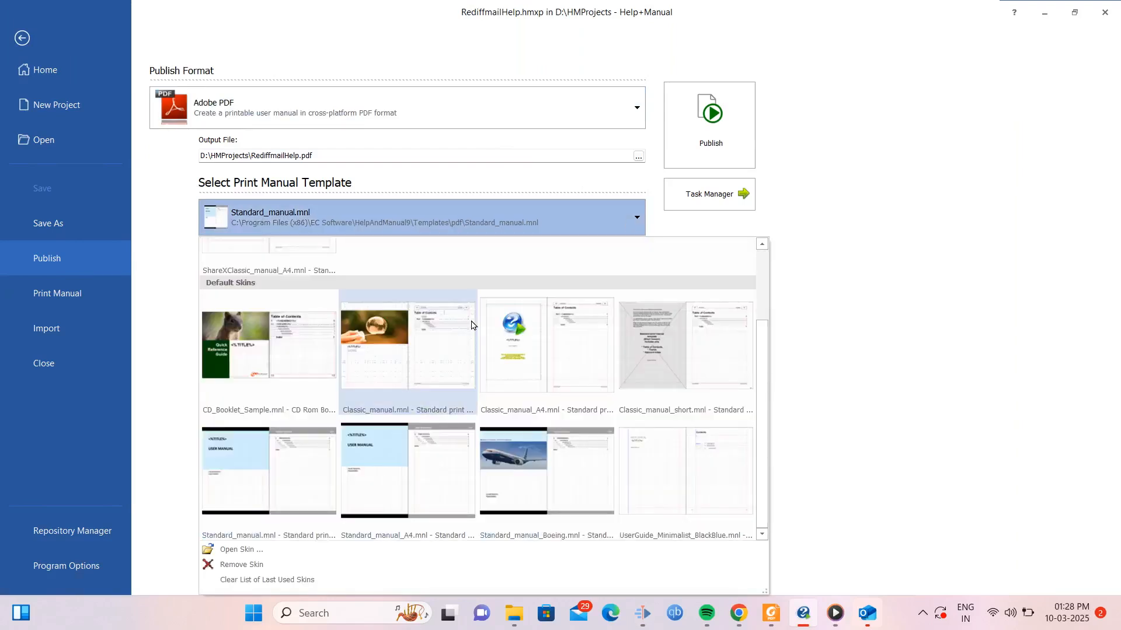
pyautogui.click(236, 551)
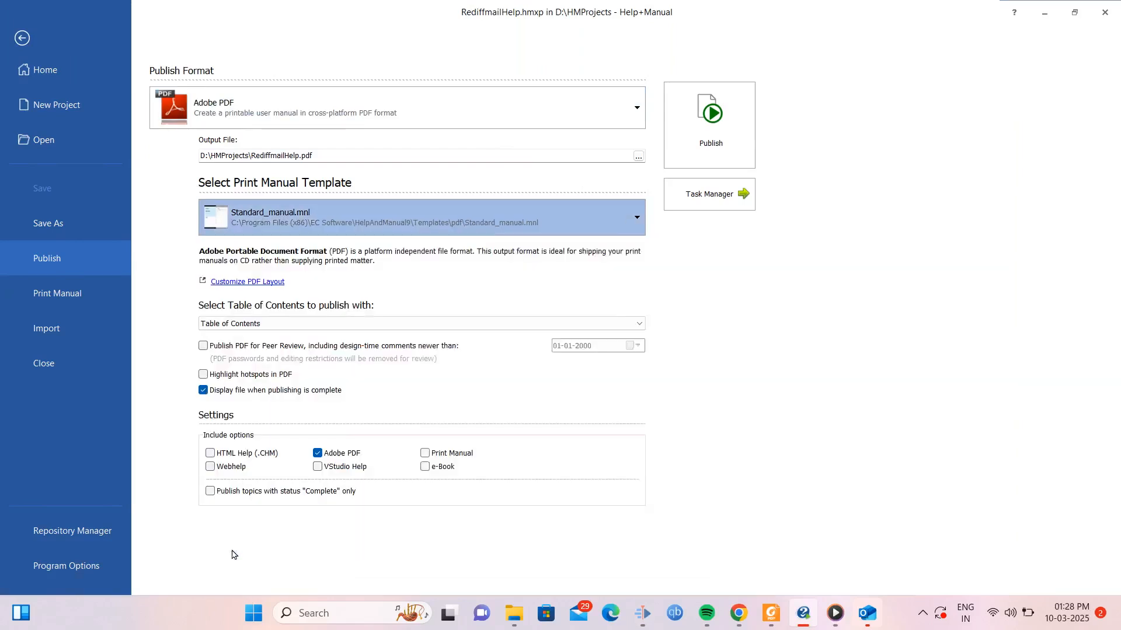
pyautogui.doubleClick(689, 298)
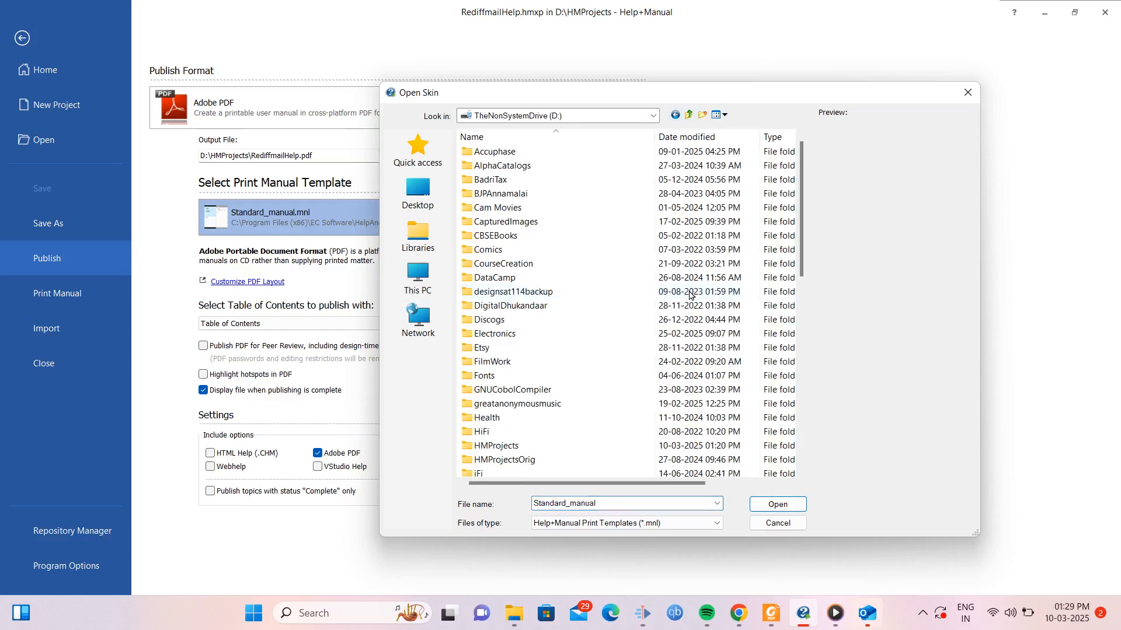
pyautogui.doubleClick(509, 448)
pyautogui.click(695, 421)
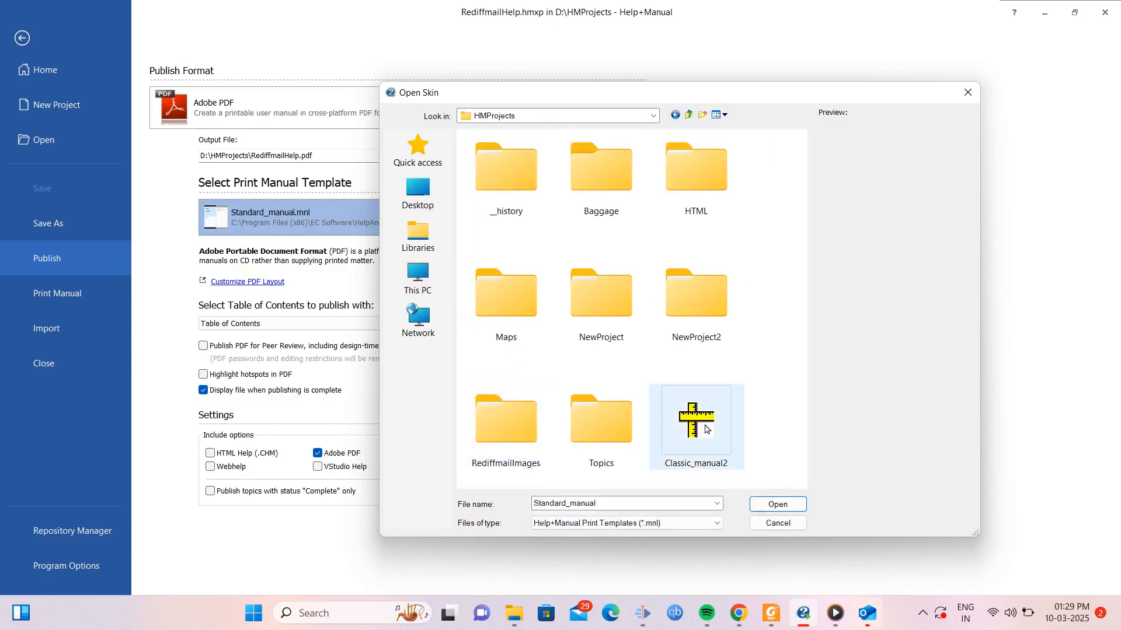
pyautogui.click(778, 504)
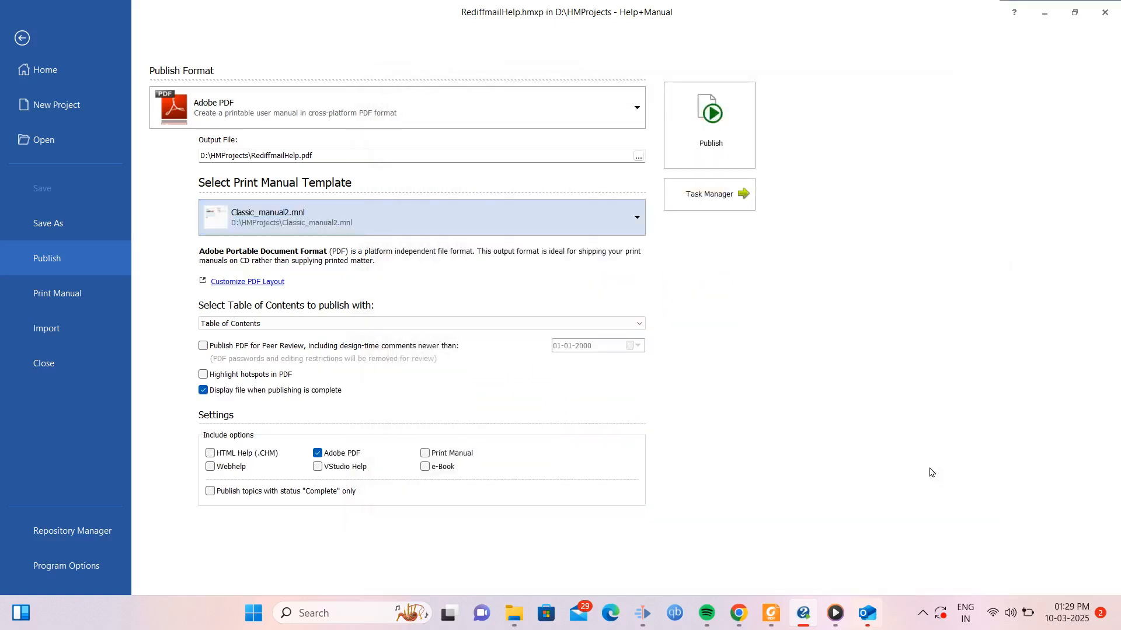
pyautogui.click(710, 117)
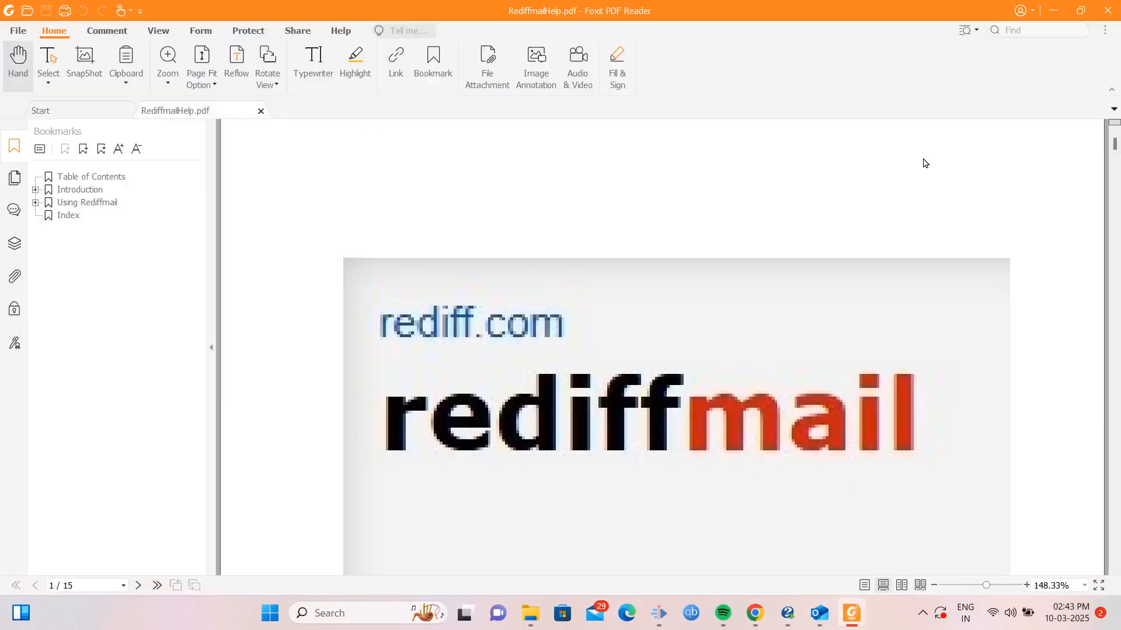
# Review the published RediffmailHelp.pdf from the cover through the Part I intro page to the sign-in topic.
pyautogui.scroll(-10, 924, 162)
pyautogui.scroll(-10, 346, 331)
pyautogui.scroll(-8, 389, 367)
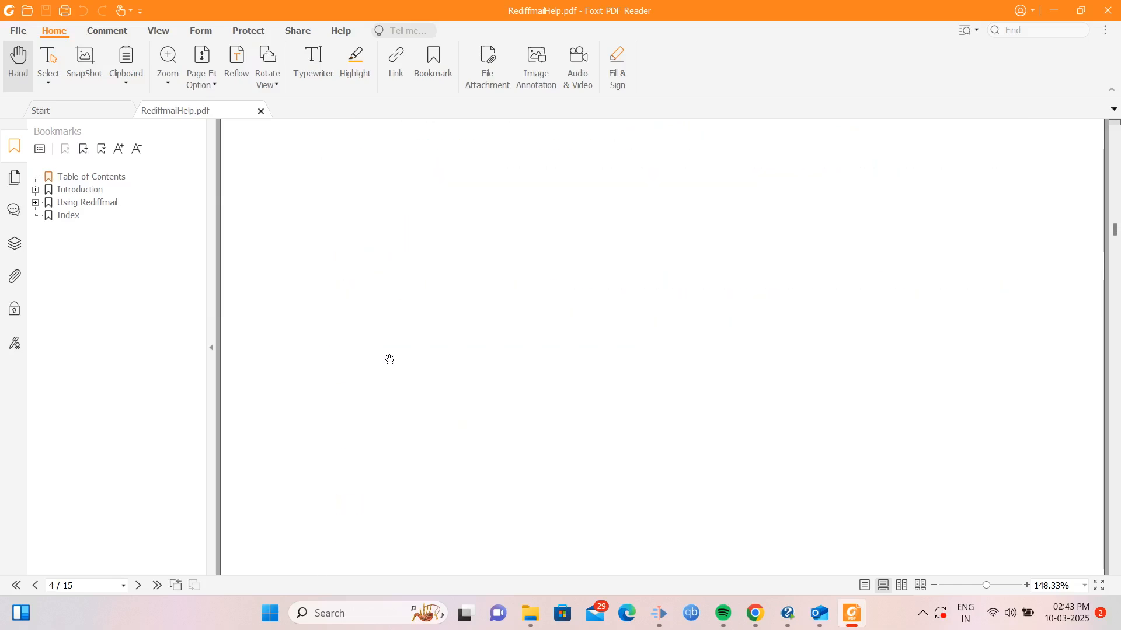
pyautogui.scroll(-15, 392, 354)
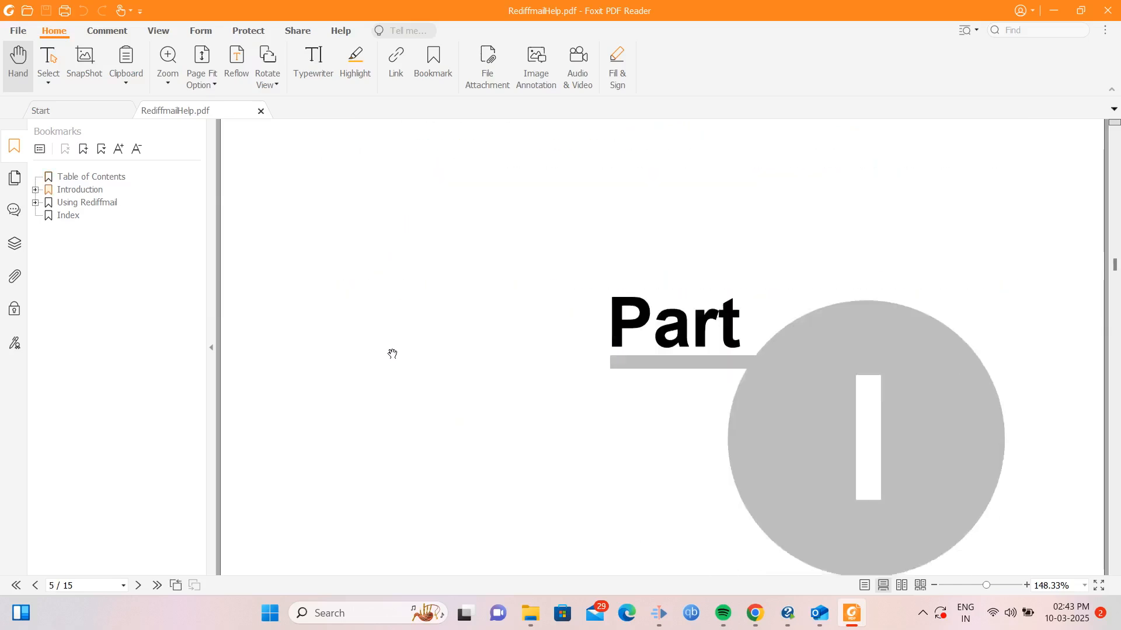
pyautogui.scroll(-15, 394, 341)
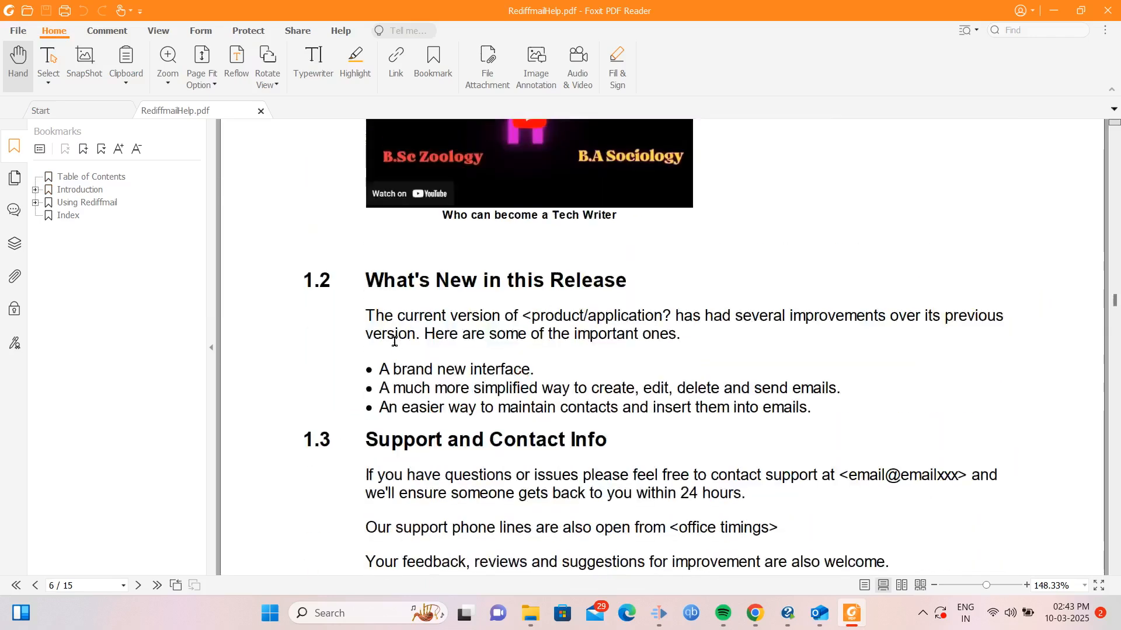
pyautogui.scroll(-4, 394, 341)
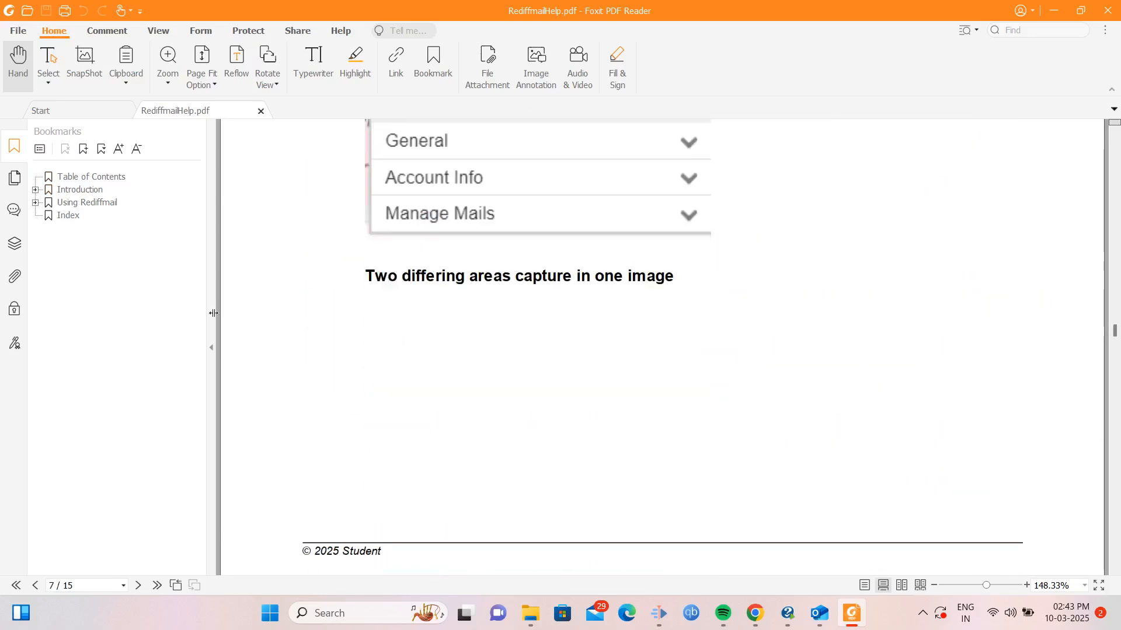
pyautogui.scroll(-15, 338, 317)
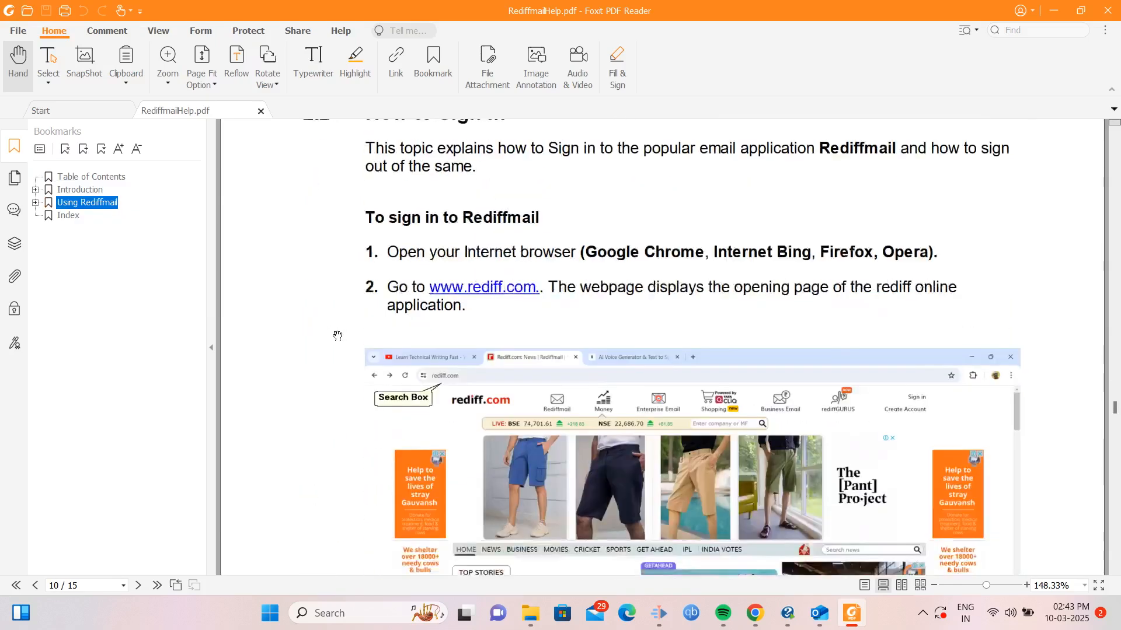